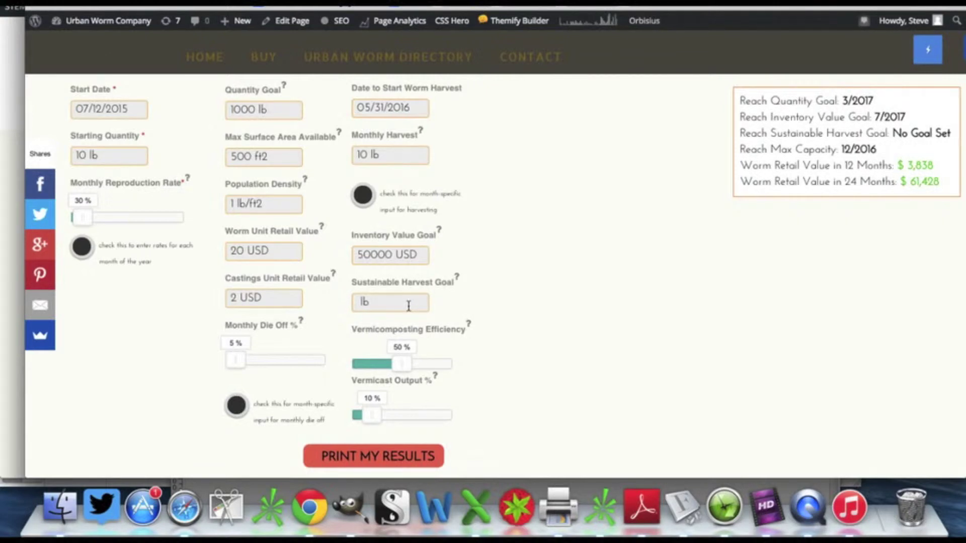
- Enter 500 lb as the Sustainable Harvest Goal and highlight the resulting 6/2017 goal date
scroll(480, 314, "down", 2)
scroll(481, 315, "up", 2)
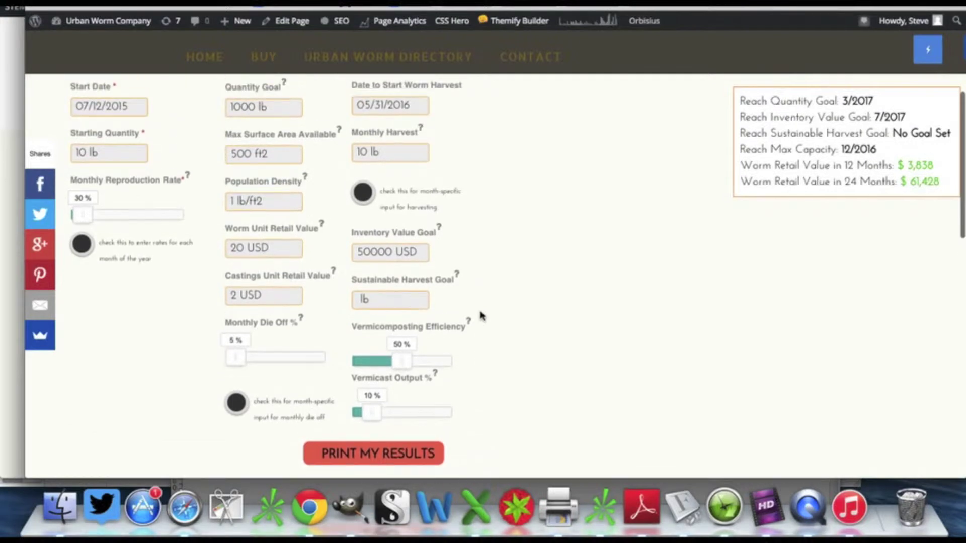
scroll(481, 315, "down", 1)
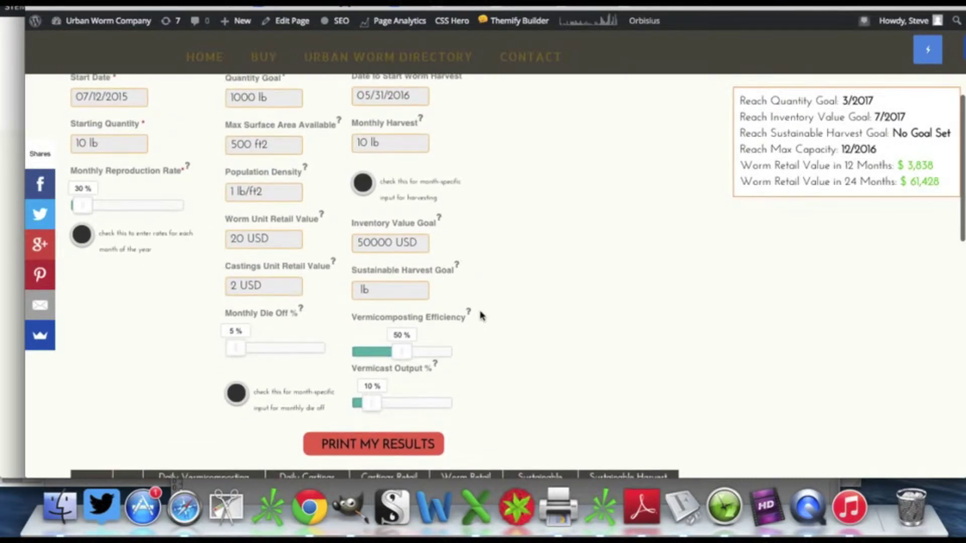
scroll(481, 315, "up", 1)
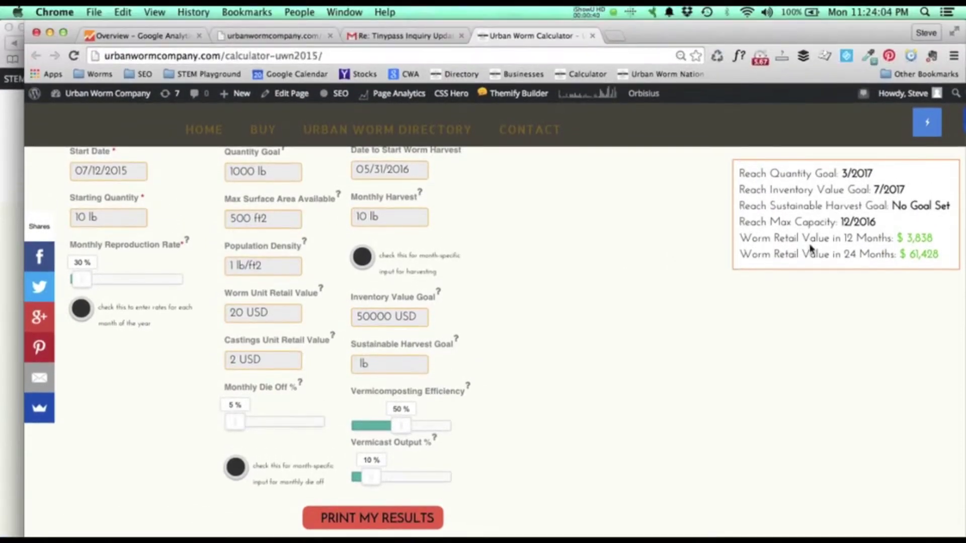
scroll(601, 369, "down", 1)
scroll(601, 369, "down", 10)
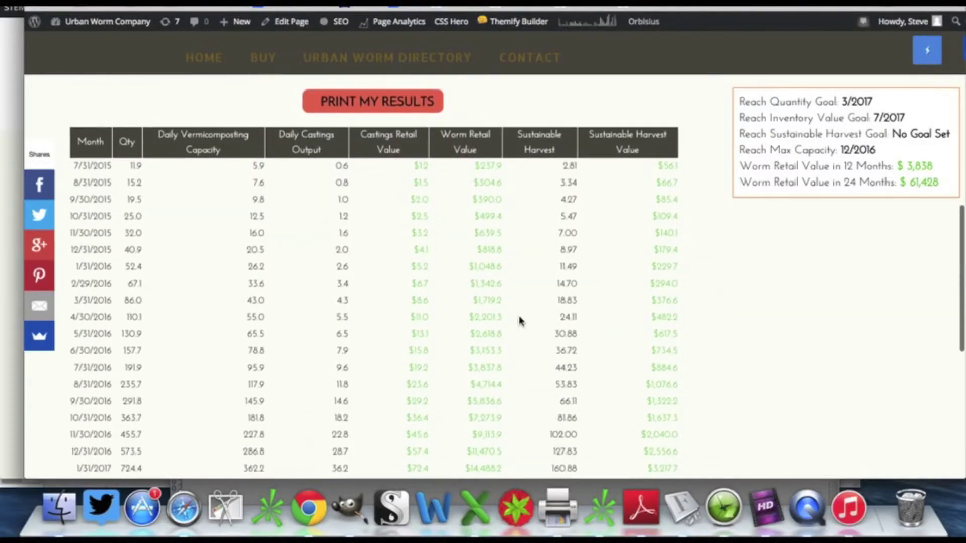
scroll(786, 305, "up", 6)
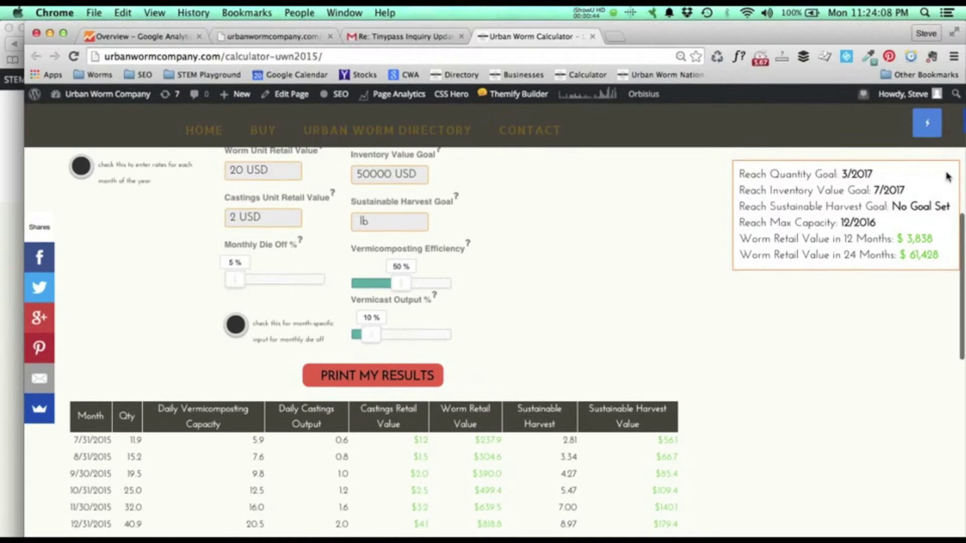
scroll(768, 320, "up", 3)
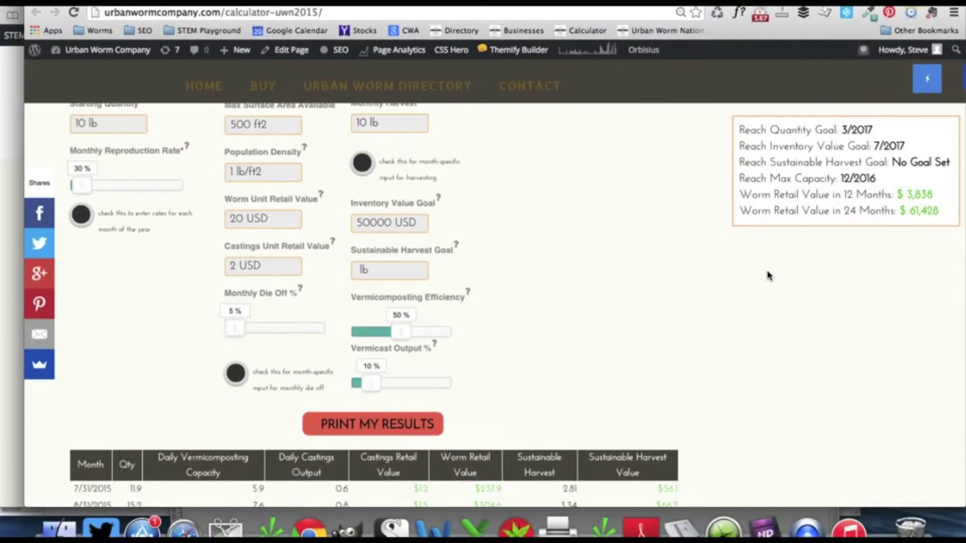
scroll(768, 275, "up", 2)
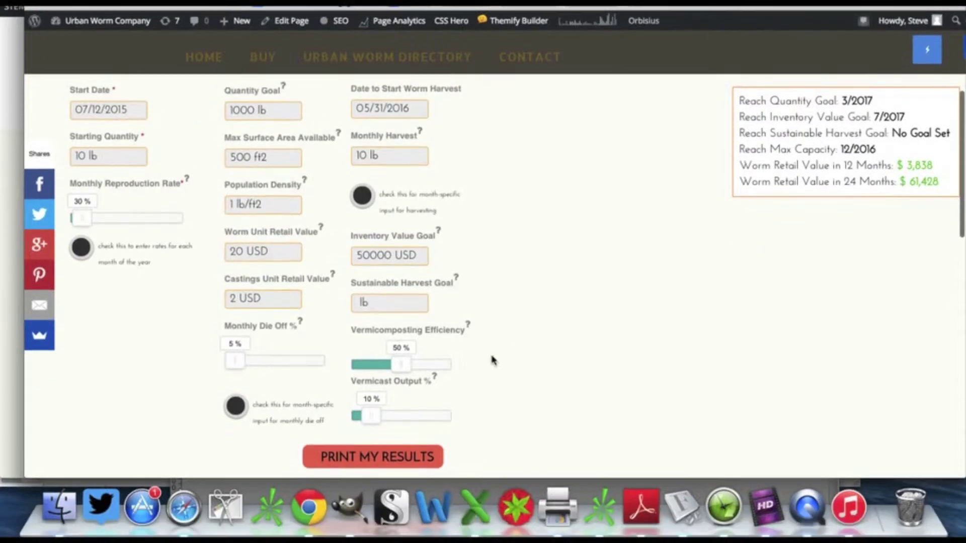
left_click(414, 307)
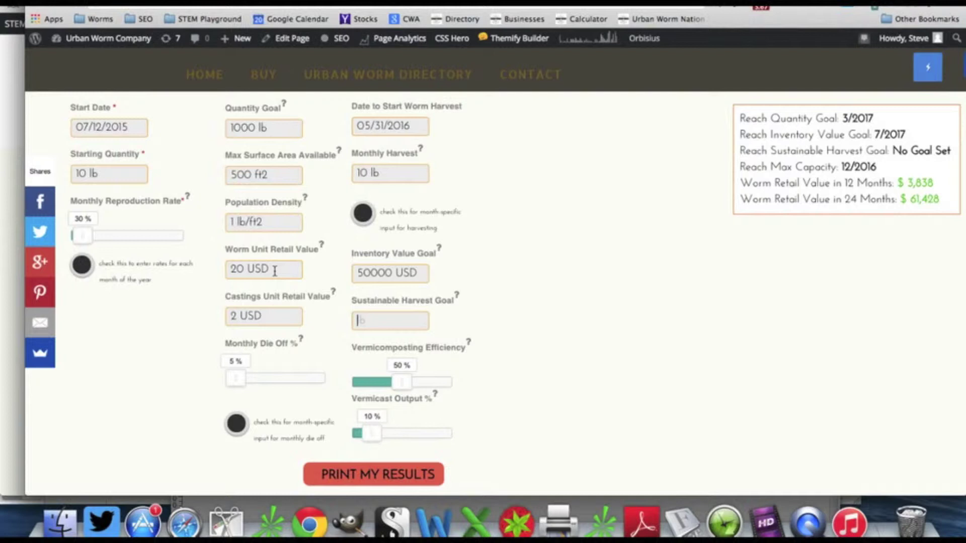
type("500")
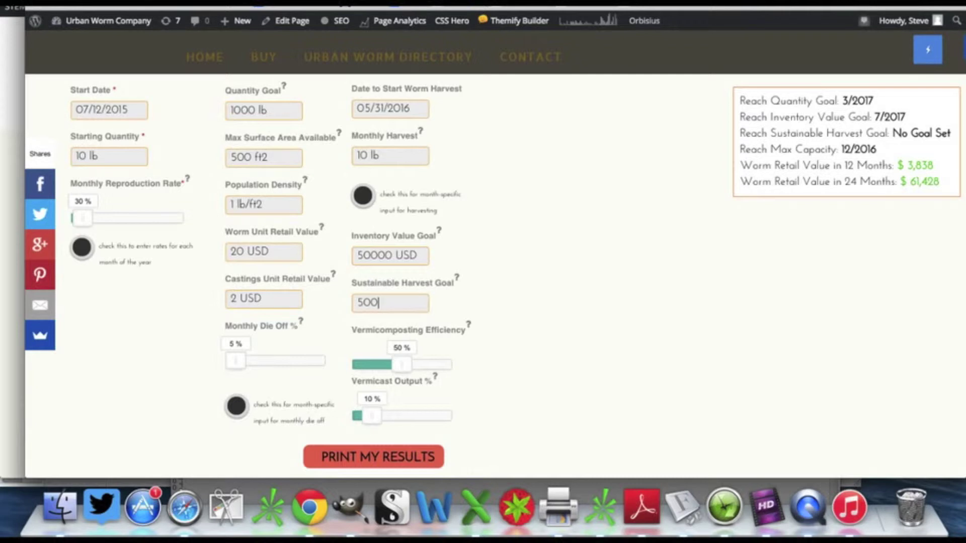
key("Tab")
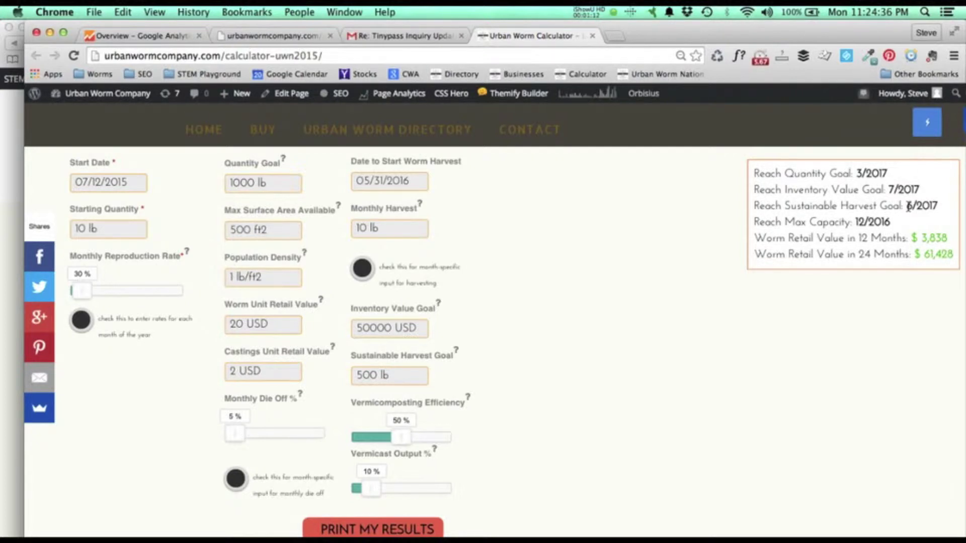
left_click_drag(908, 207, 941, 206)
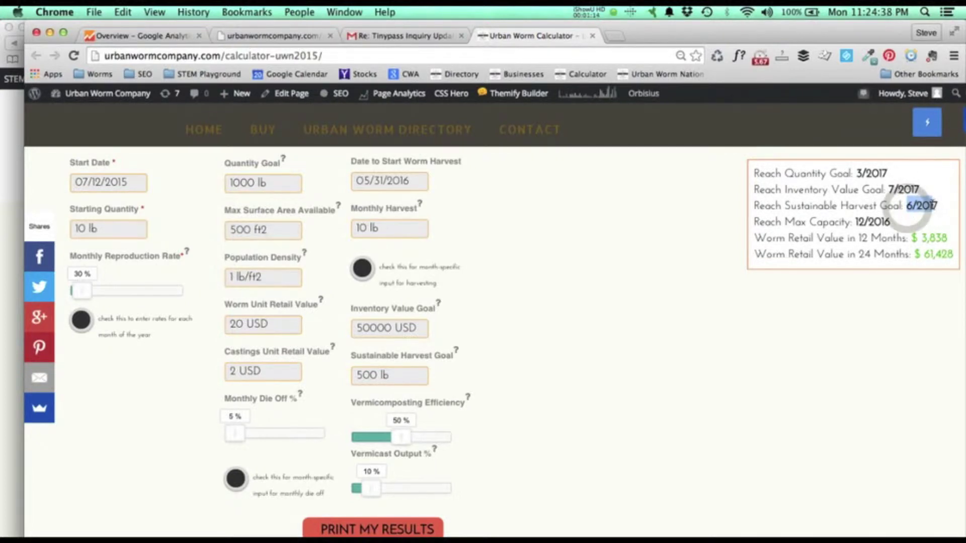
left_click(916, 207)
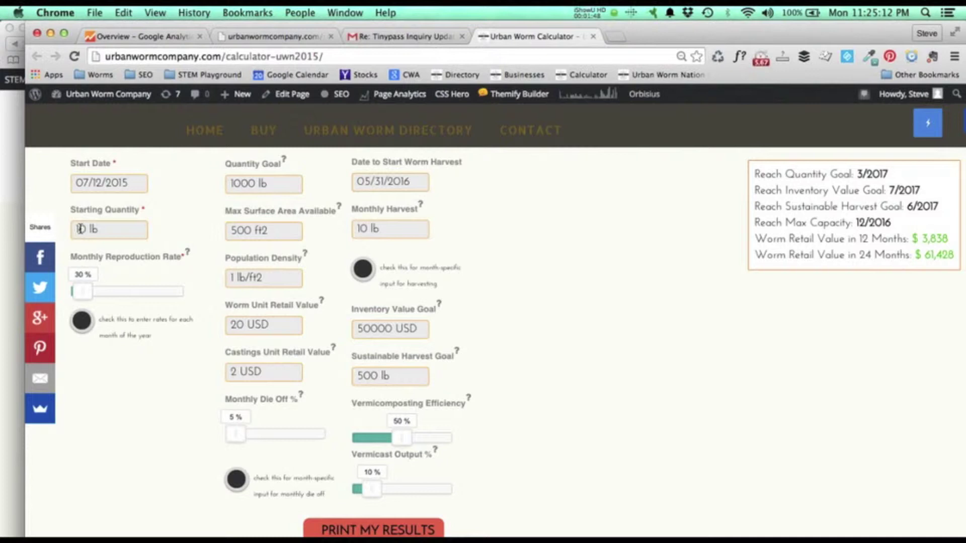
left_click(80, 229)
type("20")
key("Tab")
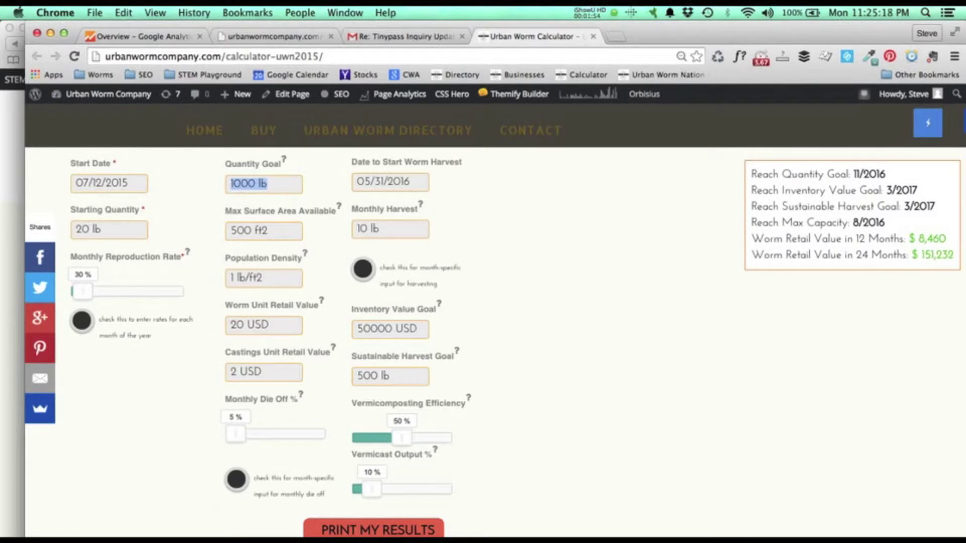
left_click_drag(903, 206, 914, 206)
left_click(915, 206)
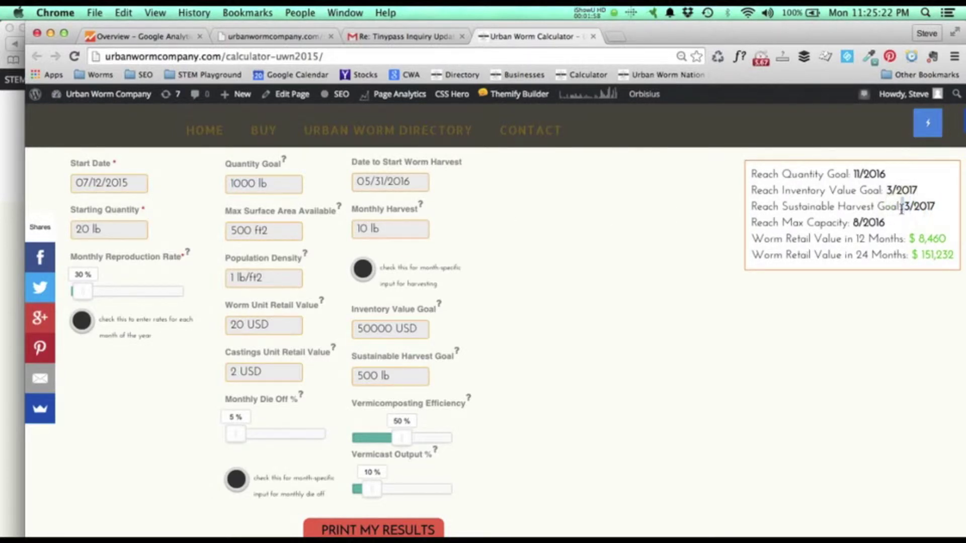
double_click(75, 229)
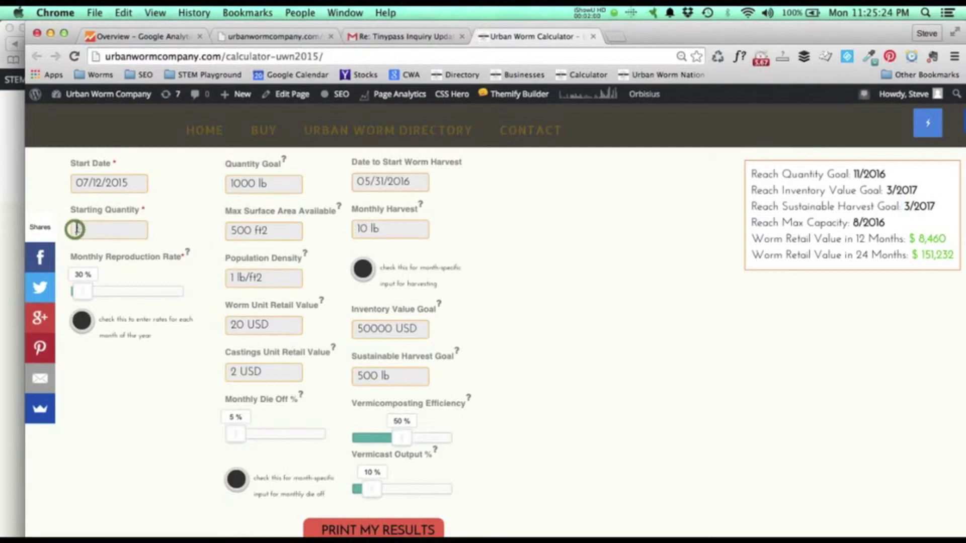
type("10")
key("Tab")
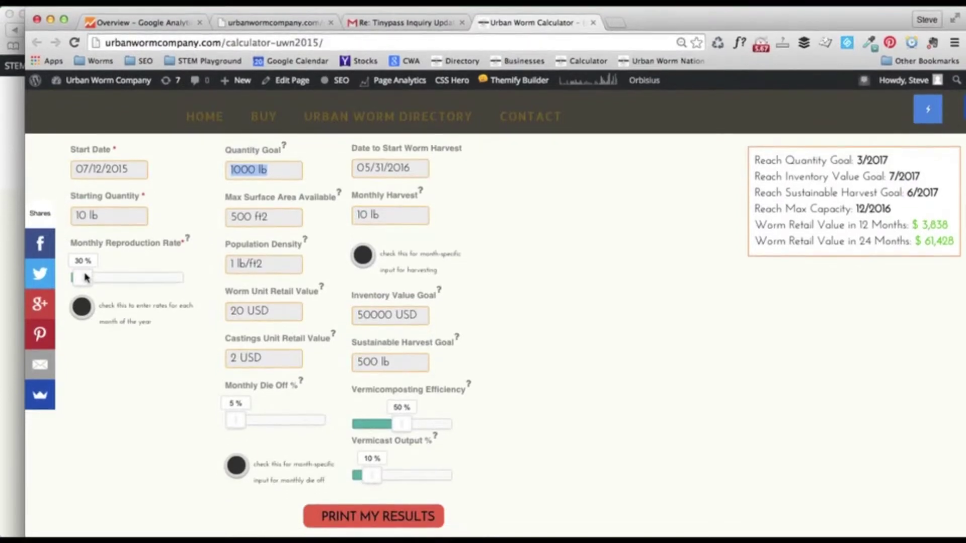
left_click_drag(86, 274, 89, 276)
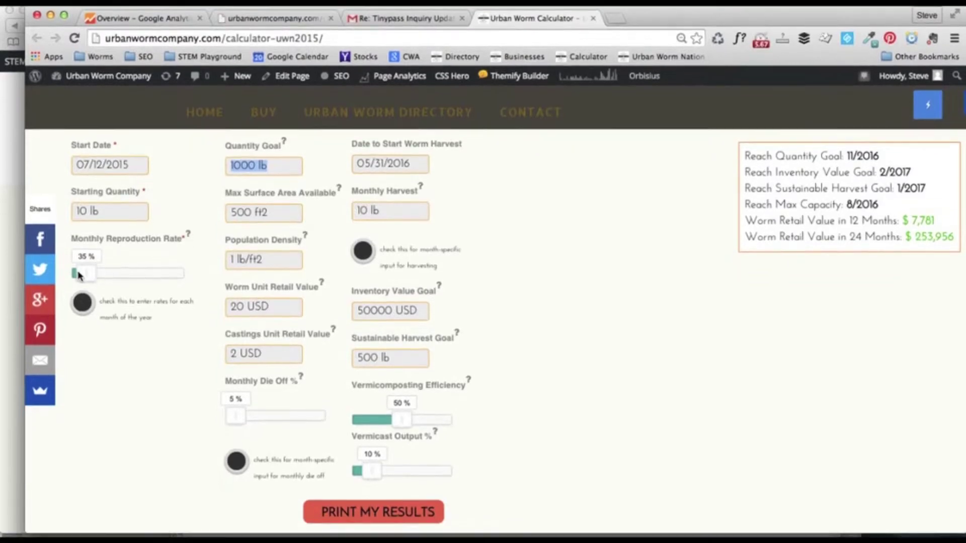
left_click_drag(78, 273, 73, 273)
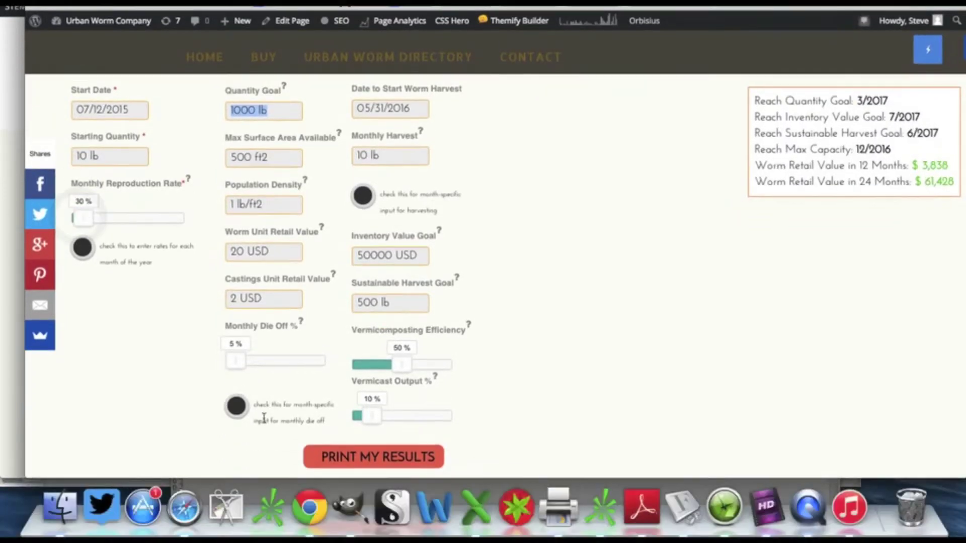
left_click_drag(231, 361, 222, 362)
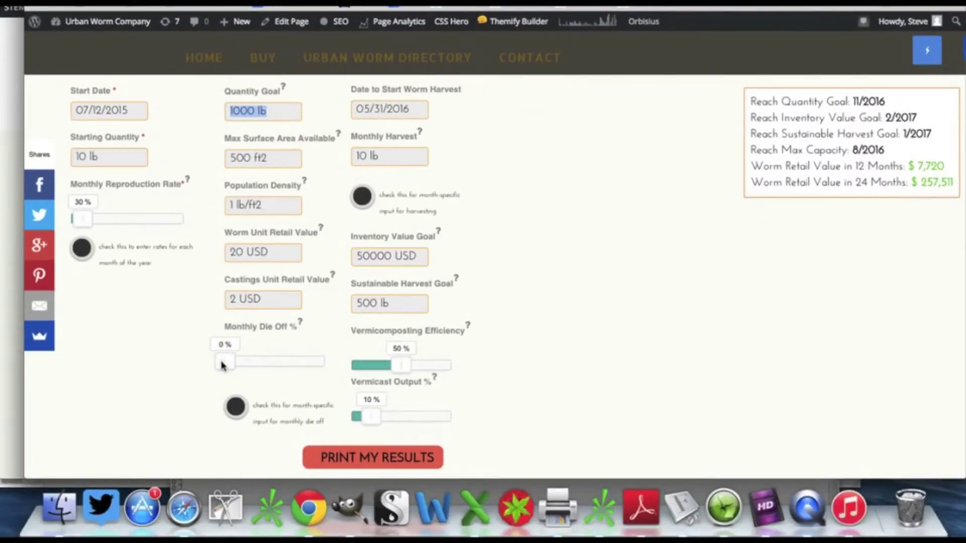
left_click_drag(221, 363, 237, 348)
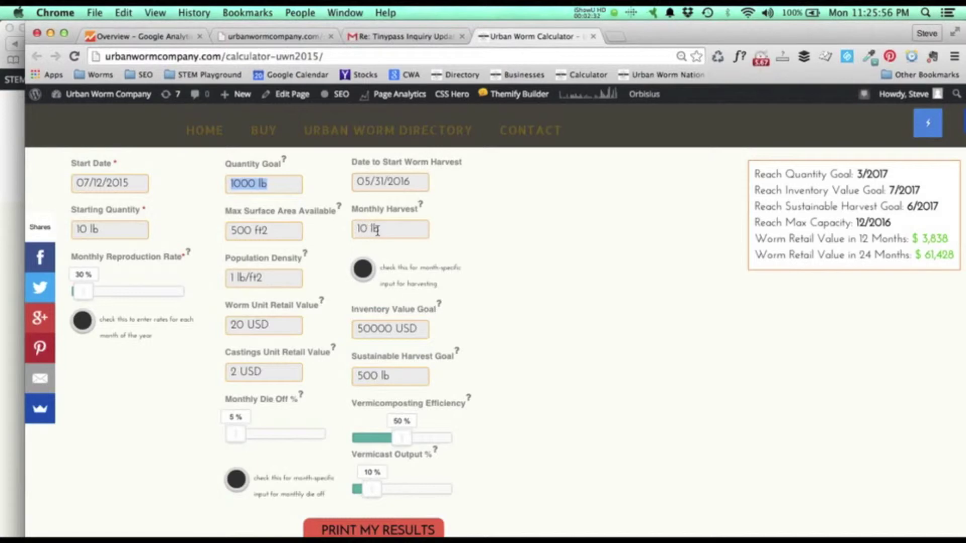
- Replace the Monthly Harvest value with 20 lb
left_click_drag(392, 228, 362, 226)
key("BackSpace")
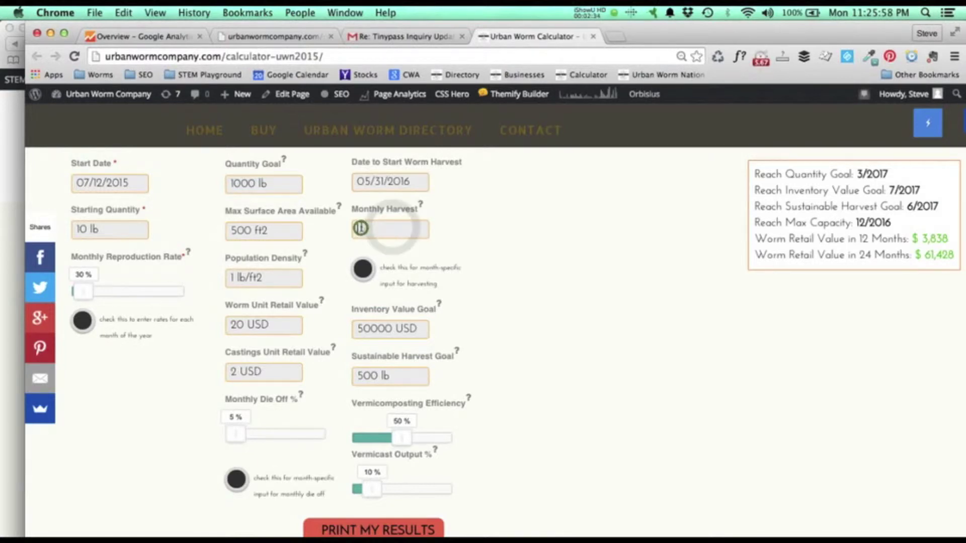
left_click(361, 228)
type("20")
key("Tab")
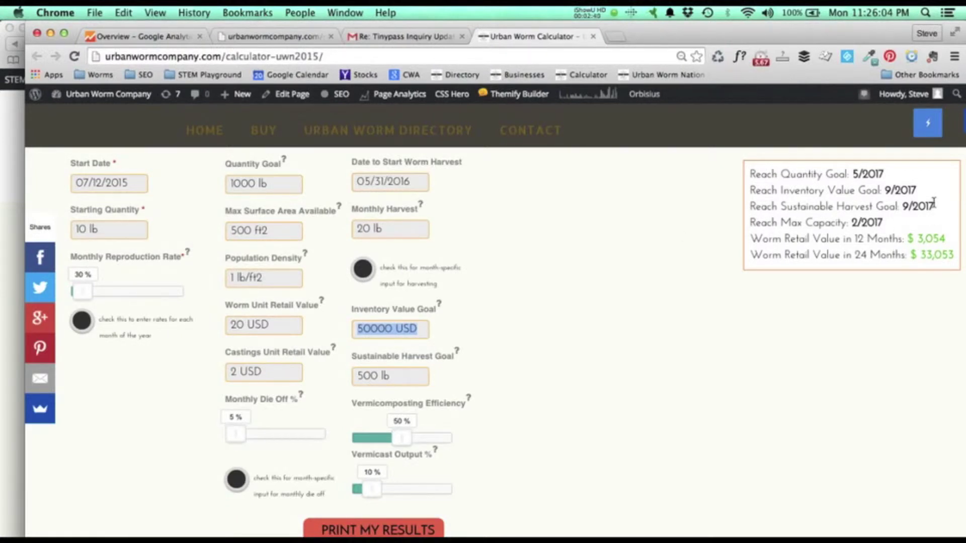
- Highlight the later 9/2017 harvest goal date and the 500 lb goal, then scroll down
left_click_drag(933, 204, 904, 207)
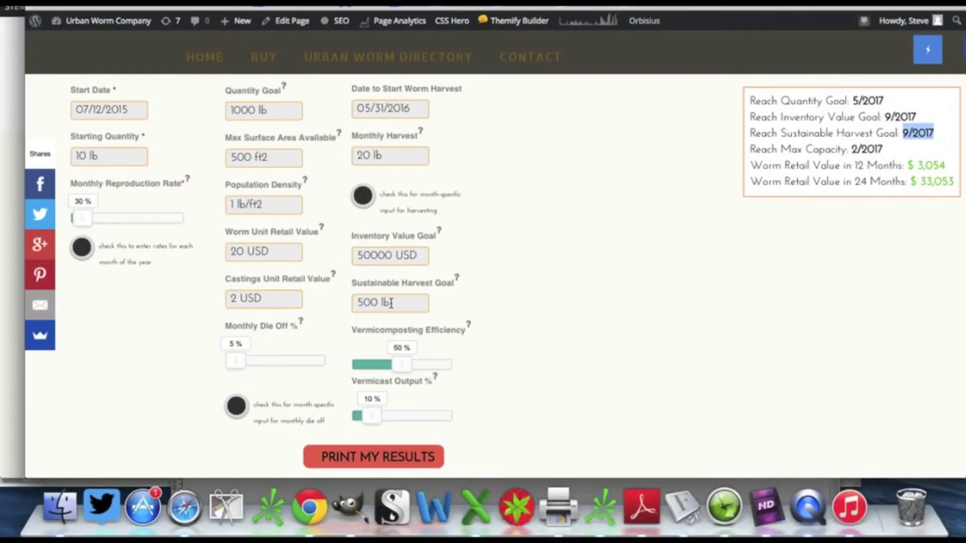
left_click_drag(395, 303, 349, 297)
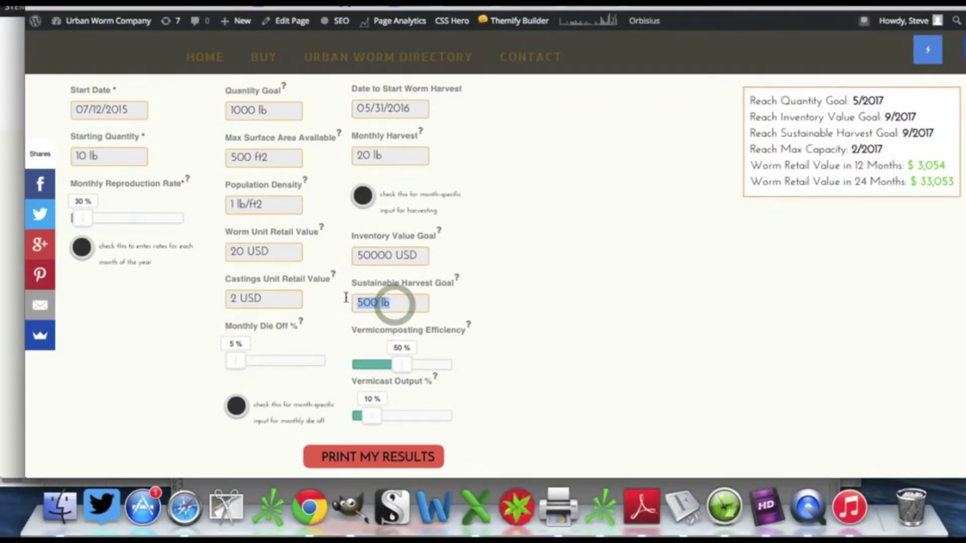
left_click(552, 309)
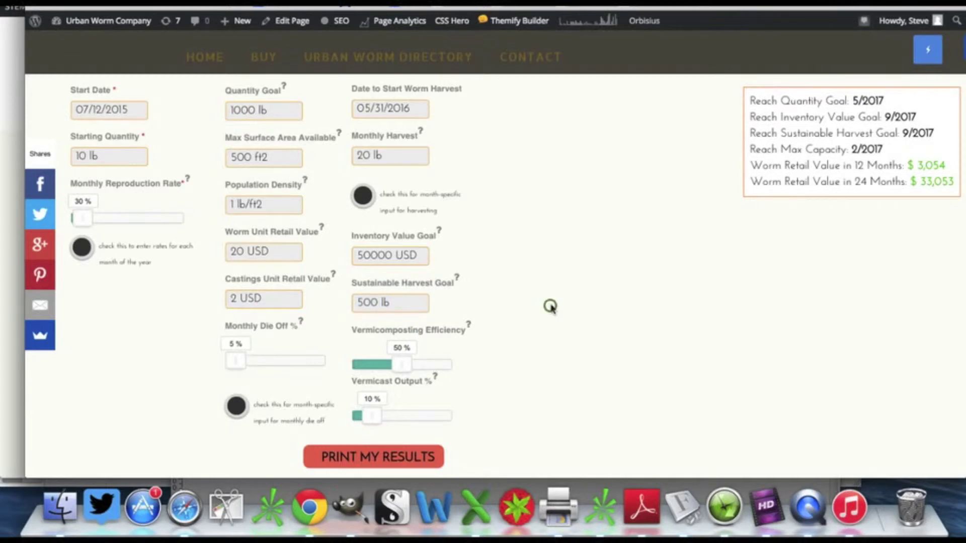
scroll(552, 309, "down", 1)
scroll(552, 309, "down", 3)
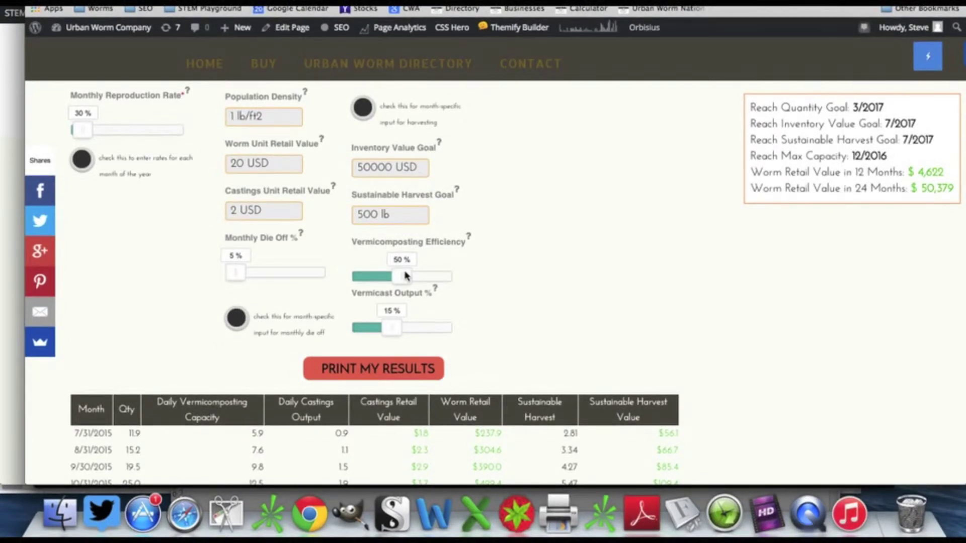
mouse_move(405, 275)
left_mouse_down()
mouse_move(455, 276)
mouse_move(403, 274)
left_mouse_up()
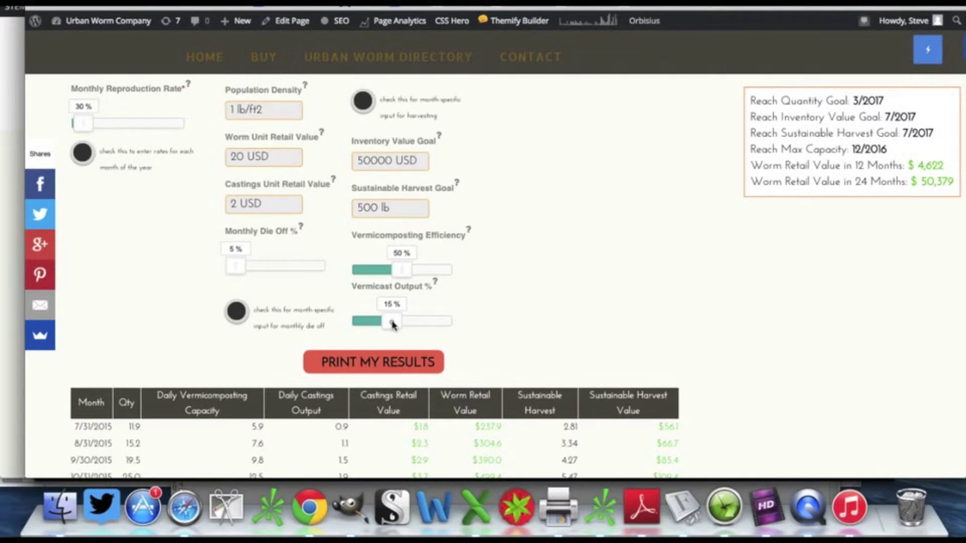
- Drag the Vermicast Output slider from 15% down to 10% and review the recalculated projections
mouse_move(394, 325)
left_mouse_down()
mouse_move(358, 322)
mouse_move(451, 321)
mouse_move(380, 323)
left_mouse_up()
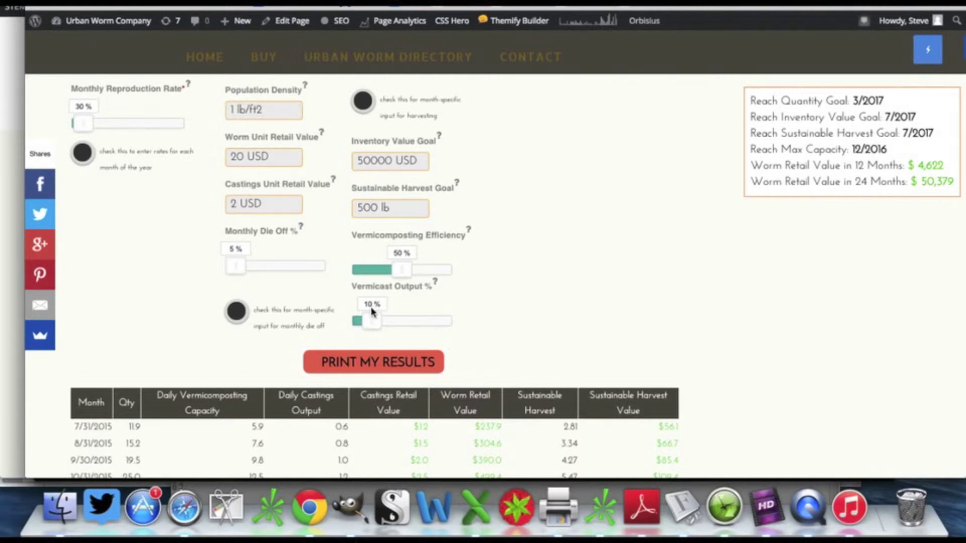
mouse_move(373, 323)
left_mouse_down()
mouse_move(451, 320)
mouse_move(377, 321)
left_mouse_up()
left_click(165, 281)
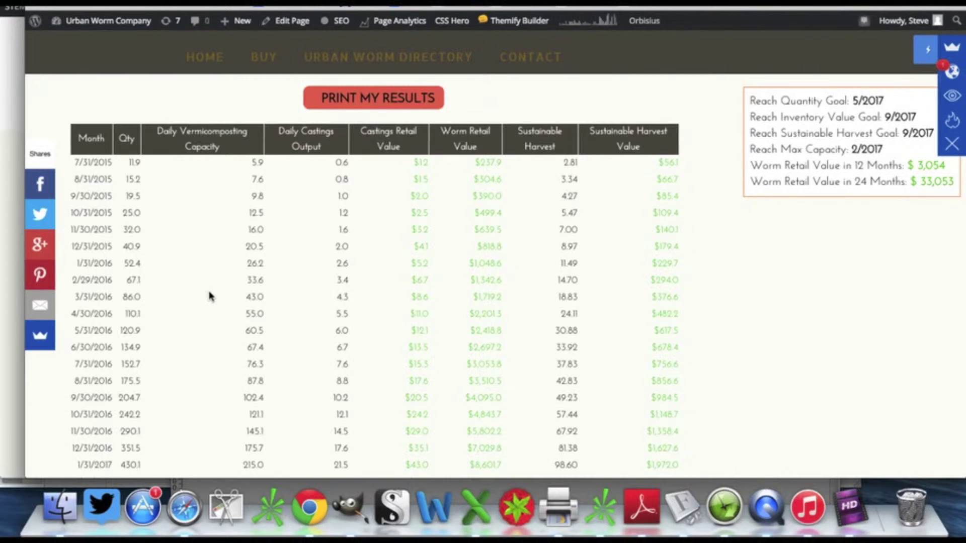
scroll(210, 296, "down", 3)
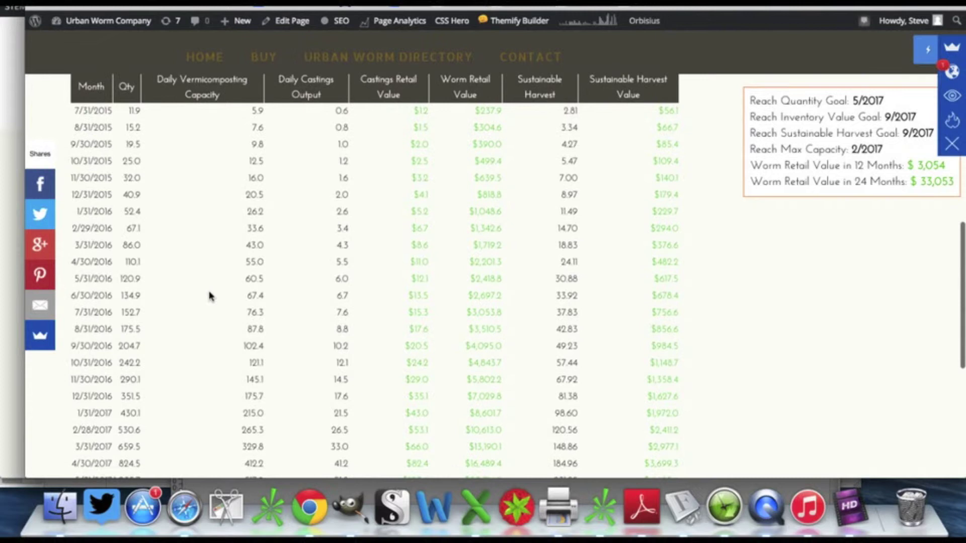
scroll(210, 297, "up", 3)
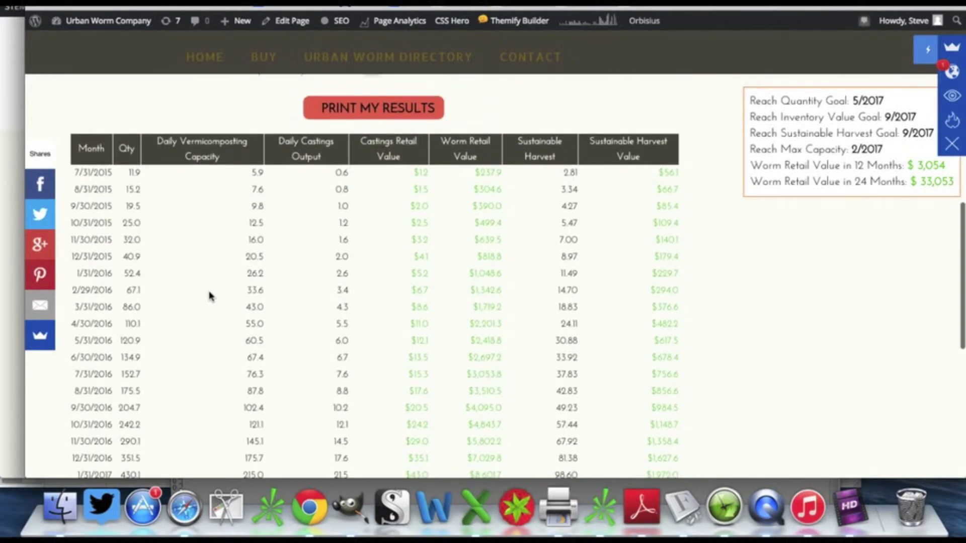
scroll(210, 296, "down", 1)
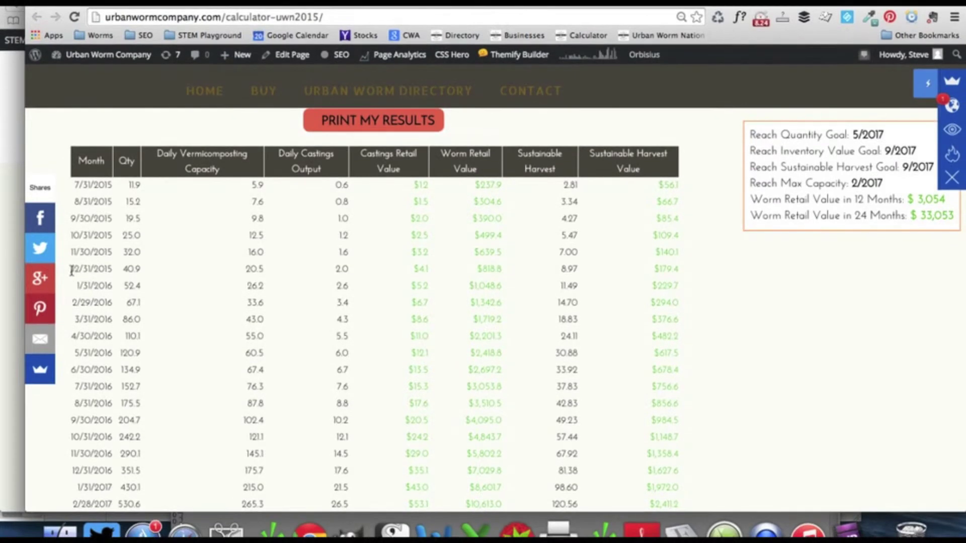
left_click_drag(71, 275, 118, 273)
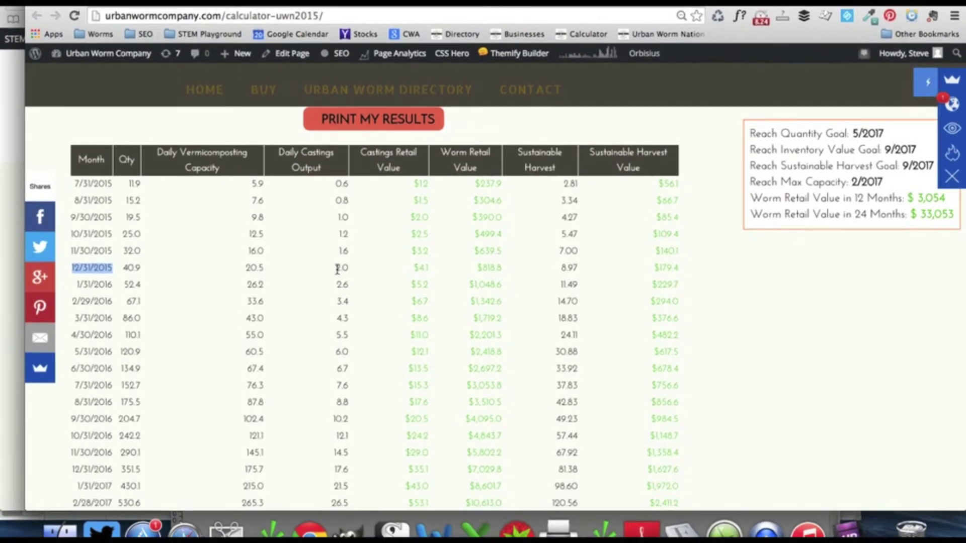
double_click(338, 268)
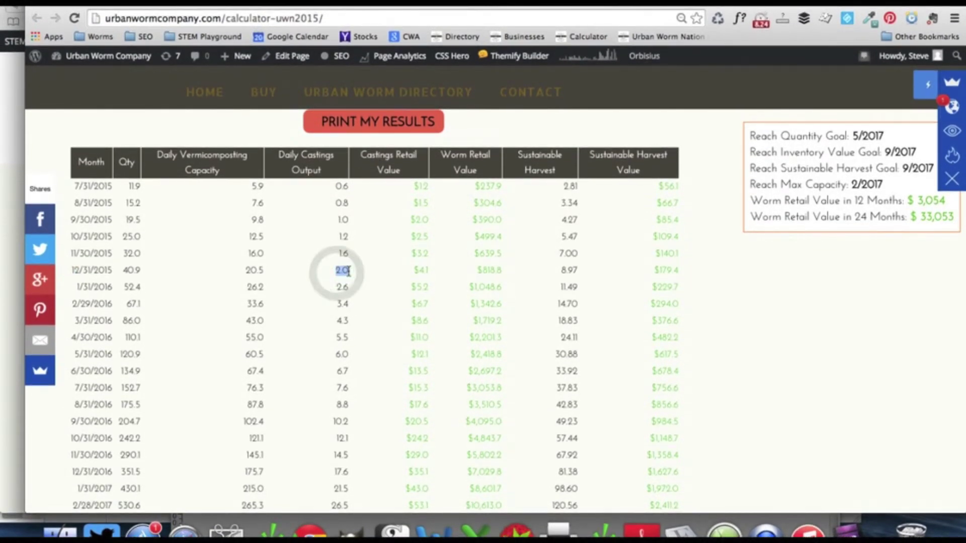
left_click(337, 272)
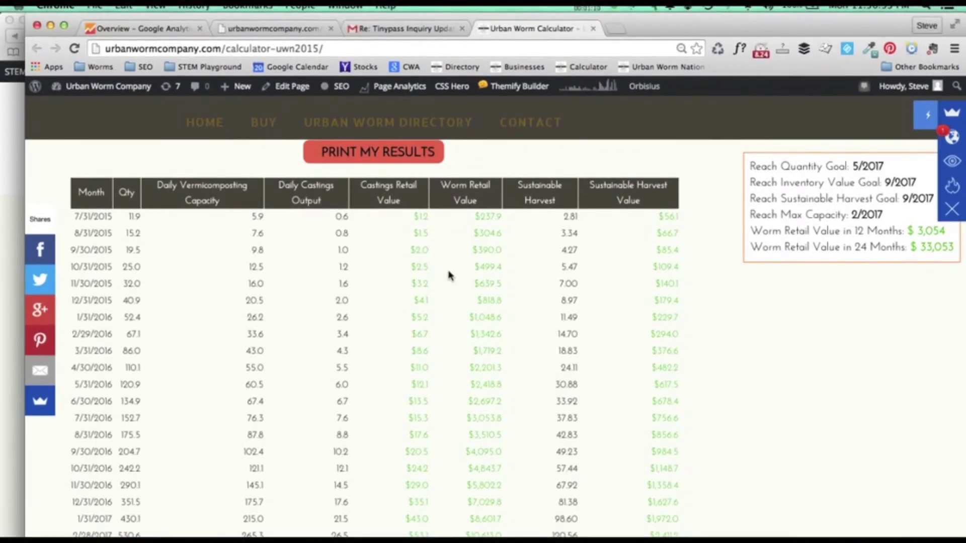
scroll(443, 266, "up", 4)
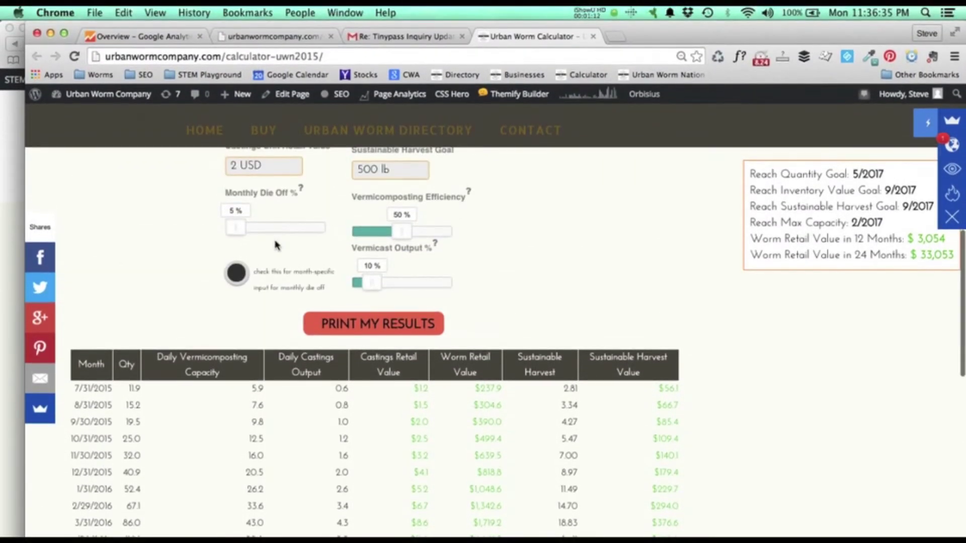
scroll(443, 281, "up", 4)
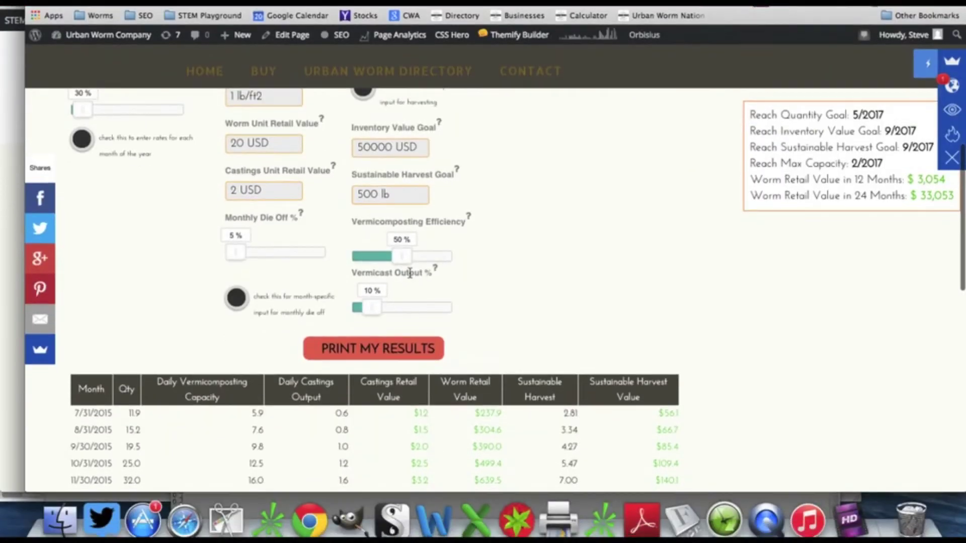
scroll(433, 332, "down", 5)
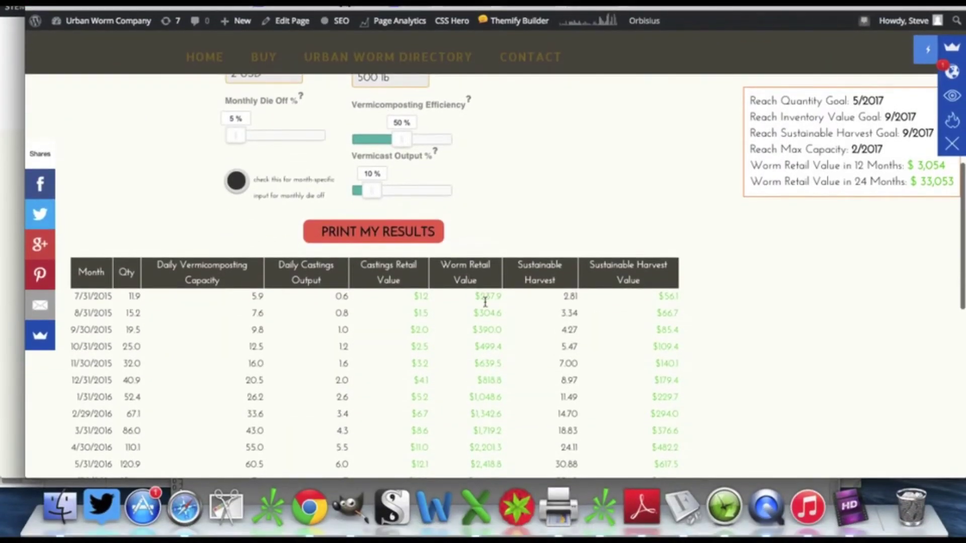
scroll(483, 297, "down", 2)
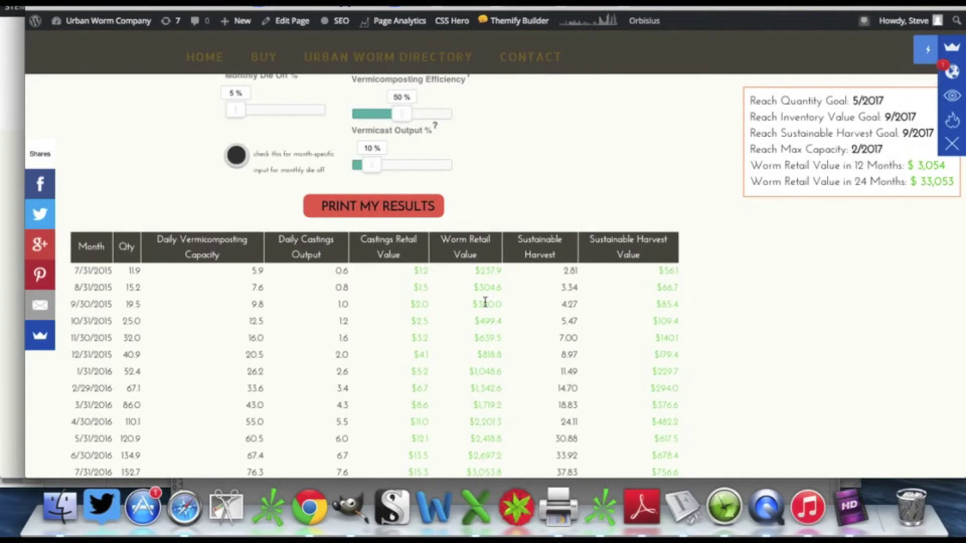
scroll(485, 302, "down", 3)
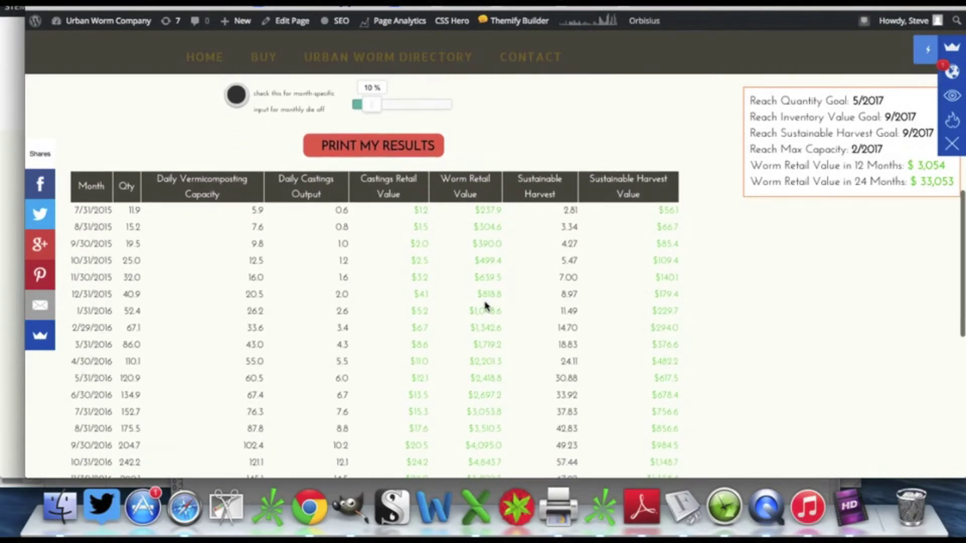
scroll(485, 302, "up", 2)
scroll(485, 302, "up", 5)
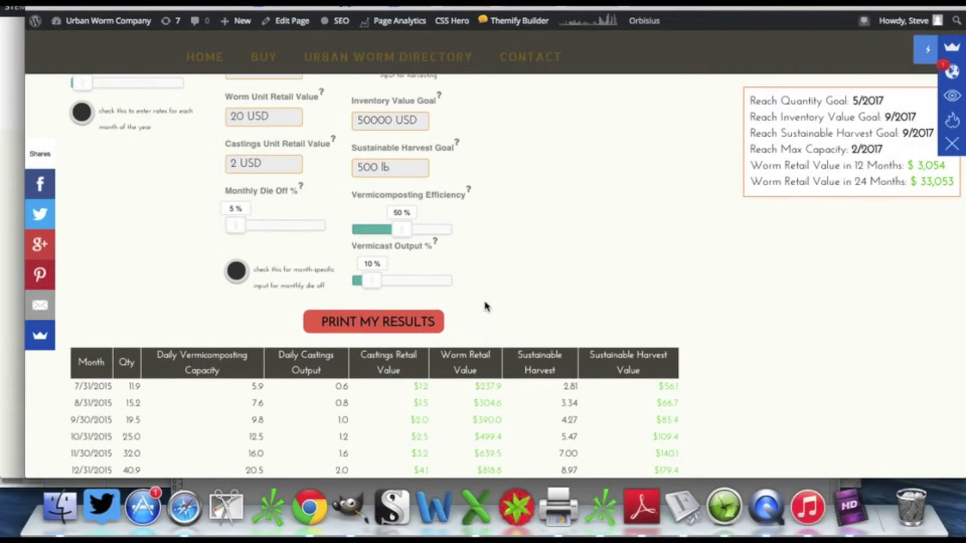
scroll(487, 305, "down", 4)
scroll(487, 304, "down", 4)
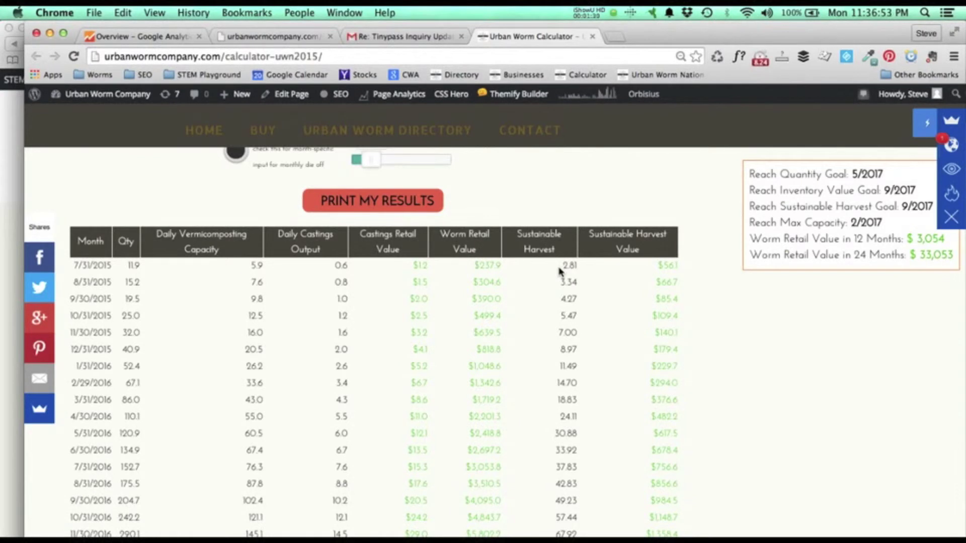
scroll(574, 371, "down", 1)
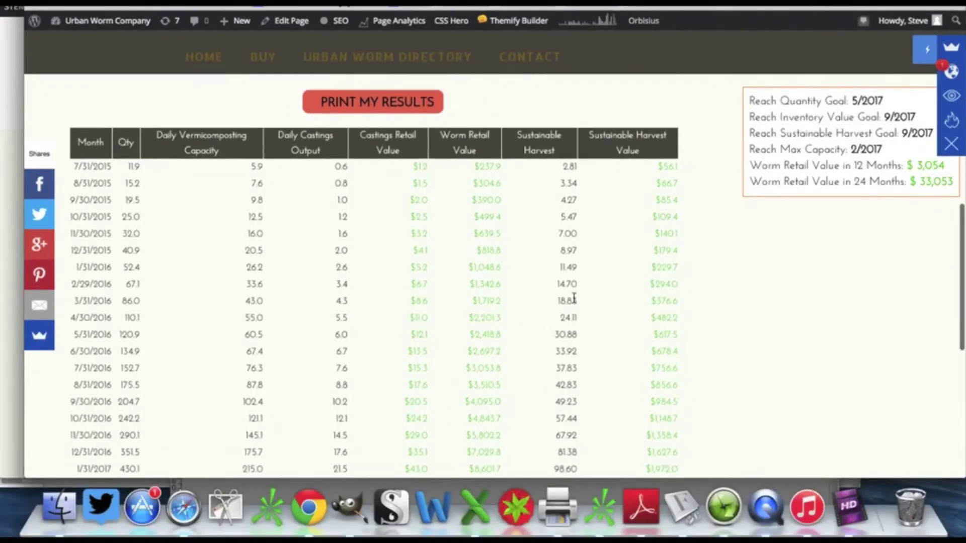
scroll(574, 298, "down", 2)
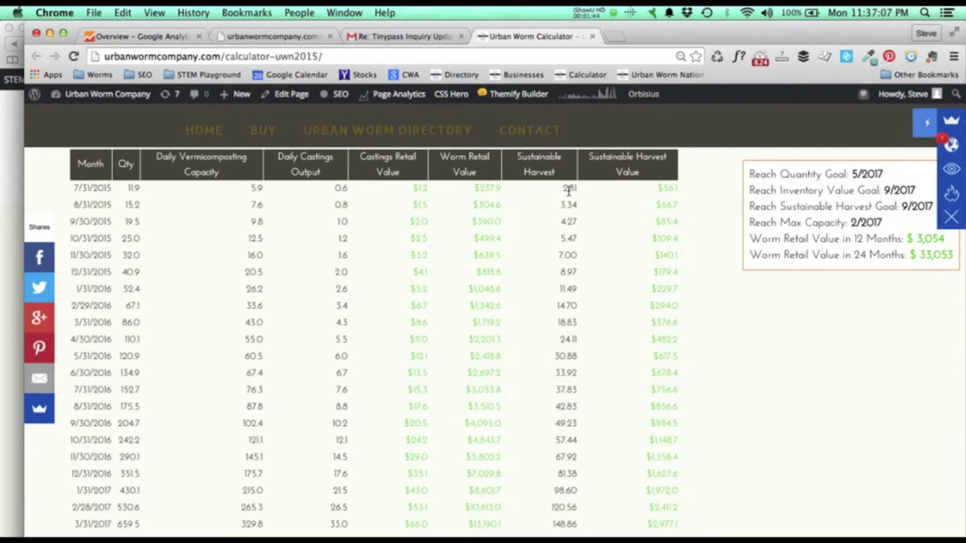
scroll(608, 303, "down", 1)
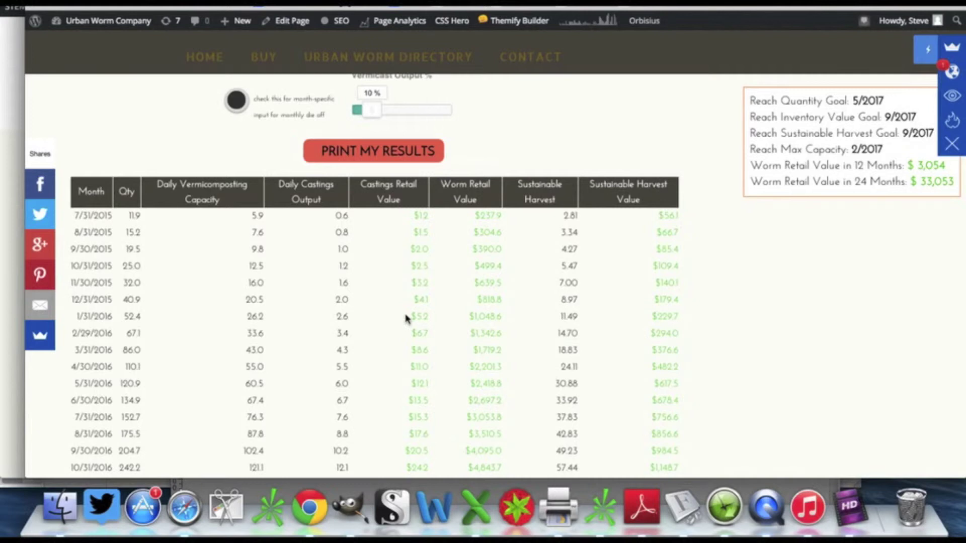
scroll(407, 318, "up", 2)
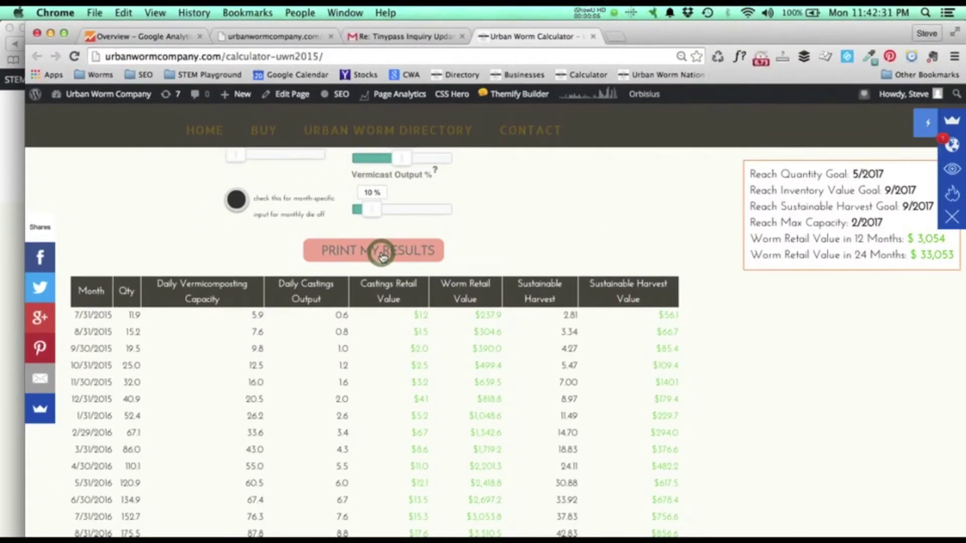
- Bring up the PrintFriendly report of the results and scroll down through it and back up
left_click(382, 254)
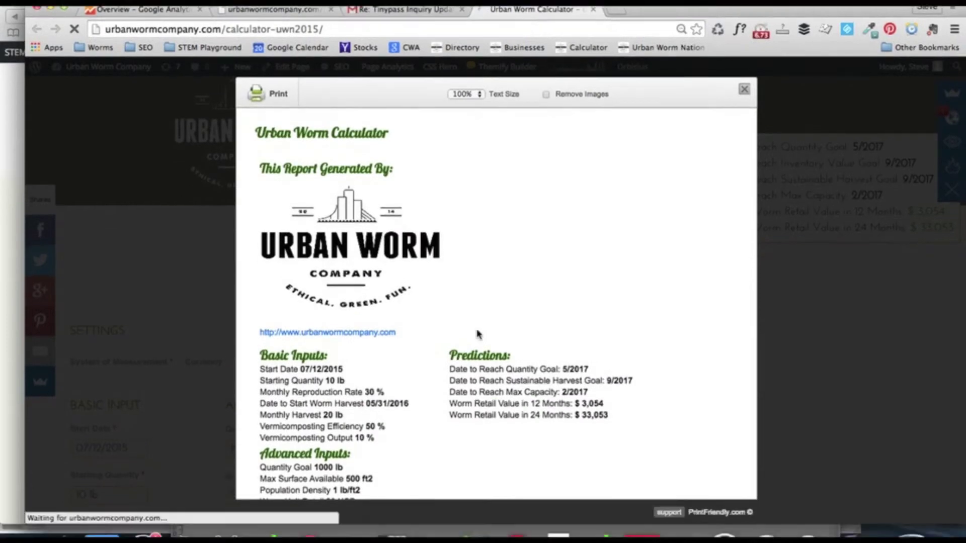
scroll(485, 342, "down", 3)
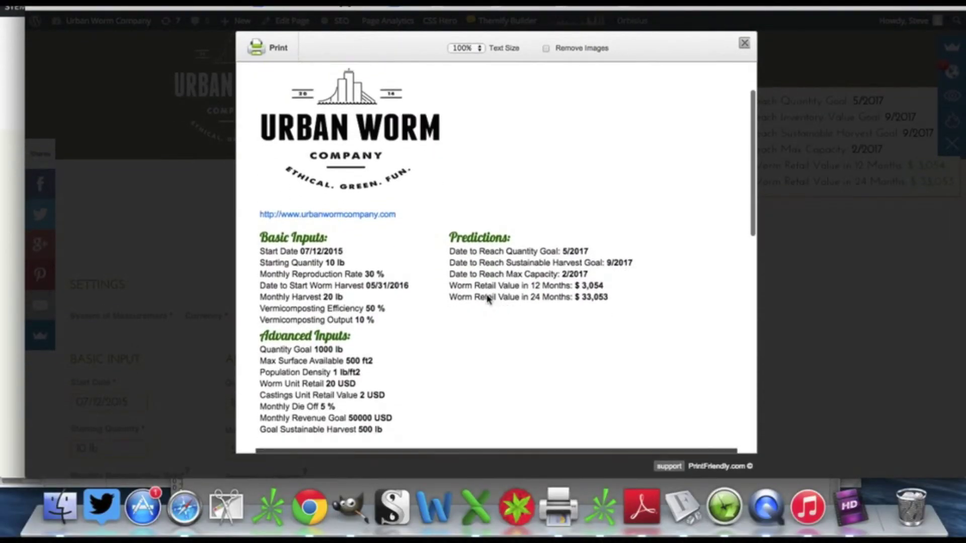
scroll(491, 302, "down", 3)
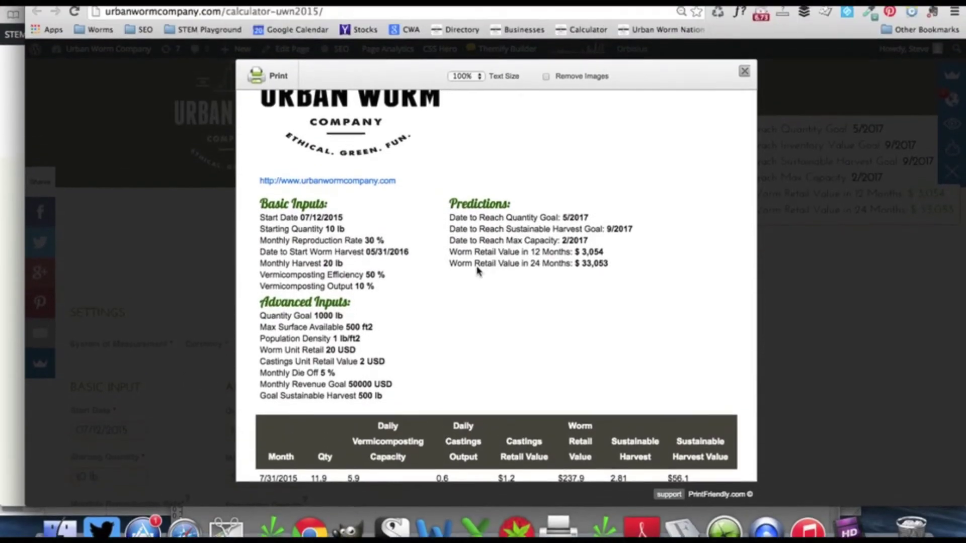
scroll(566, 317, "down", 6)
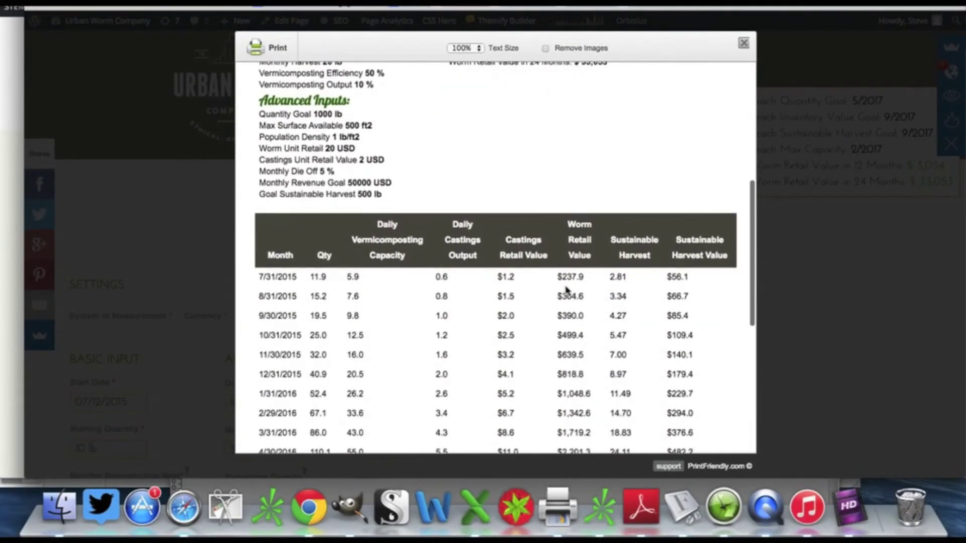
scroll(566, 289, "down", 5)
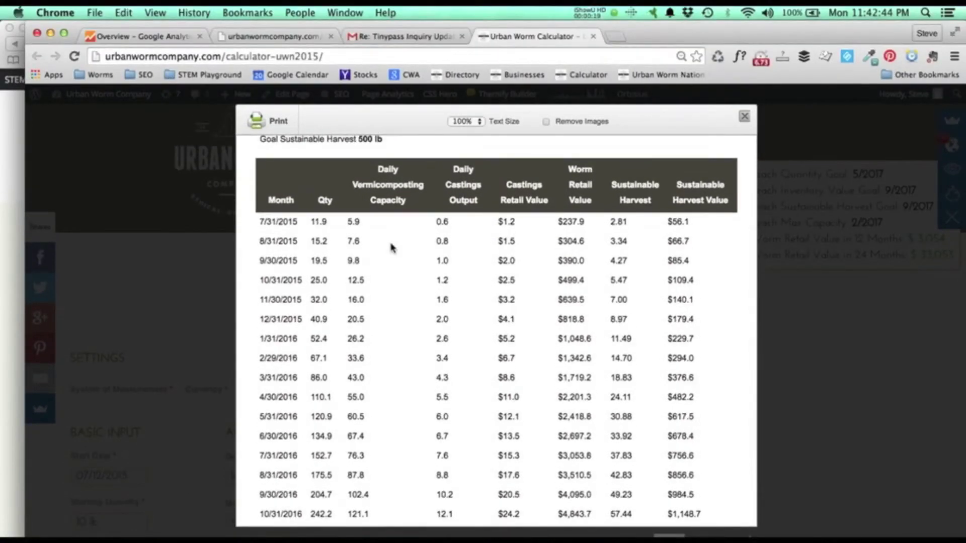
scroll(391, 173, "down", 1)
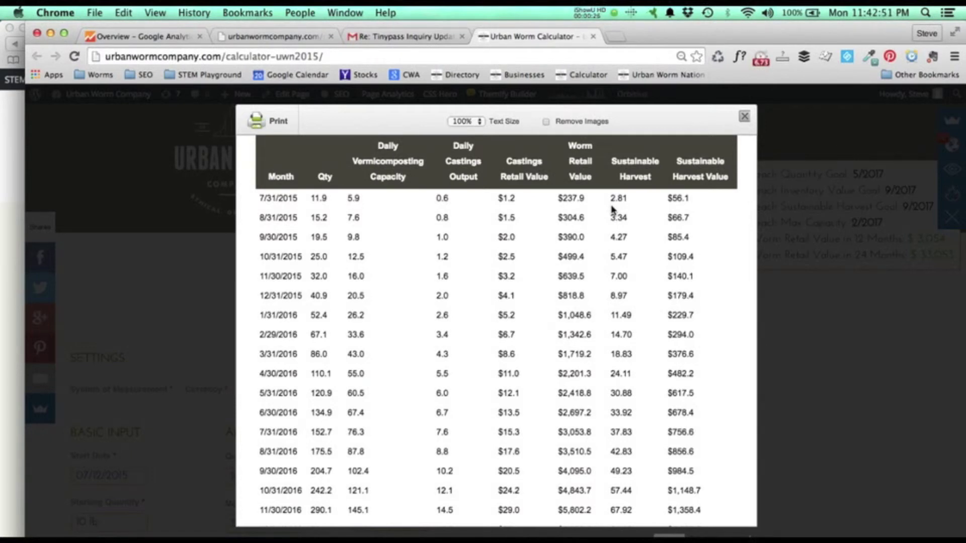
scroll(613, 210, "up", 5)
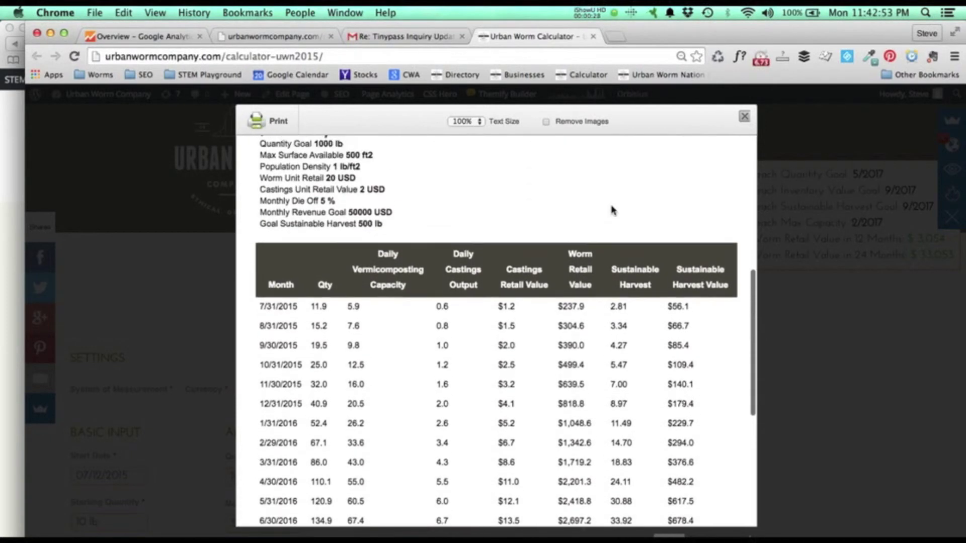
scroll(612, 210, "up", 5)
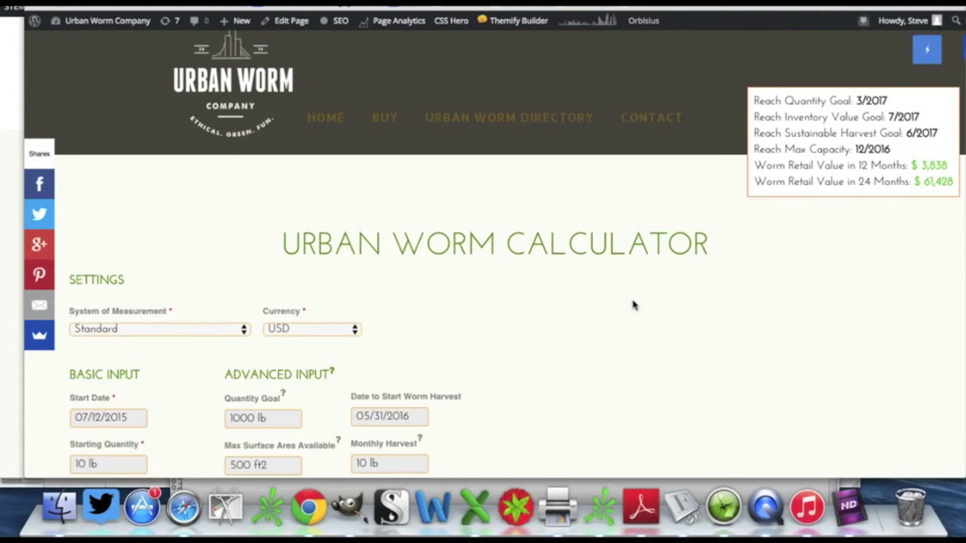
scroll(634, 306, "down", 3)
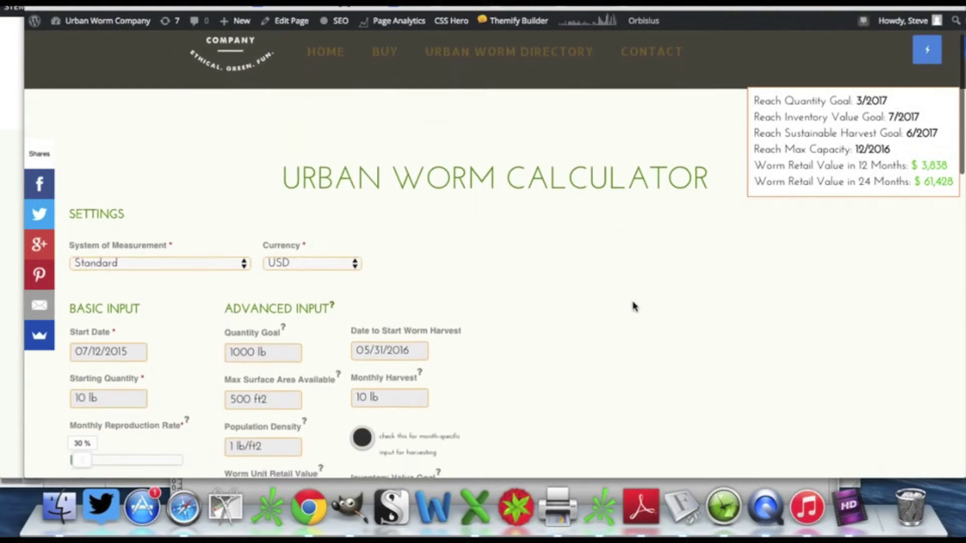
scroll(634, 306, "down", 1)
scroll(634, 306, "up", 1)
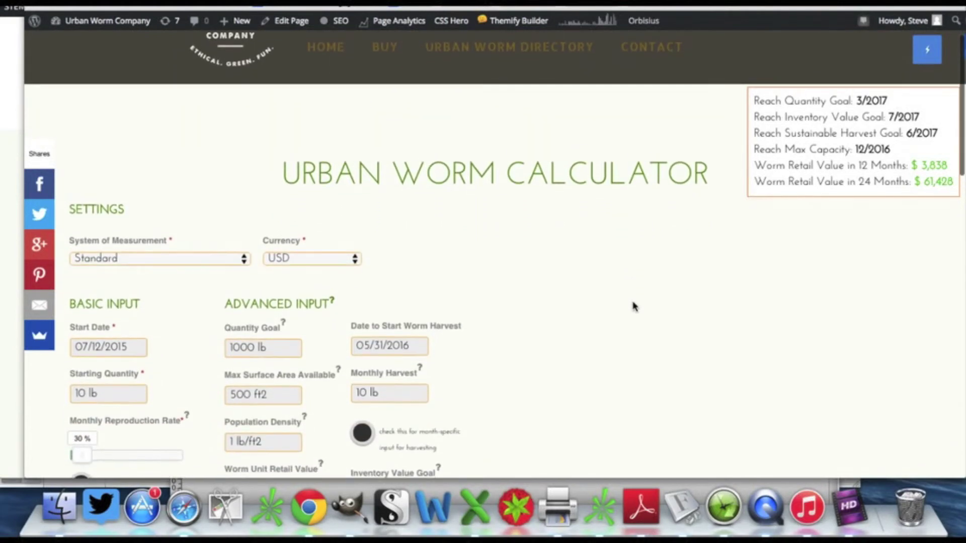
scroll(634, 306, "down", 3)
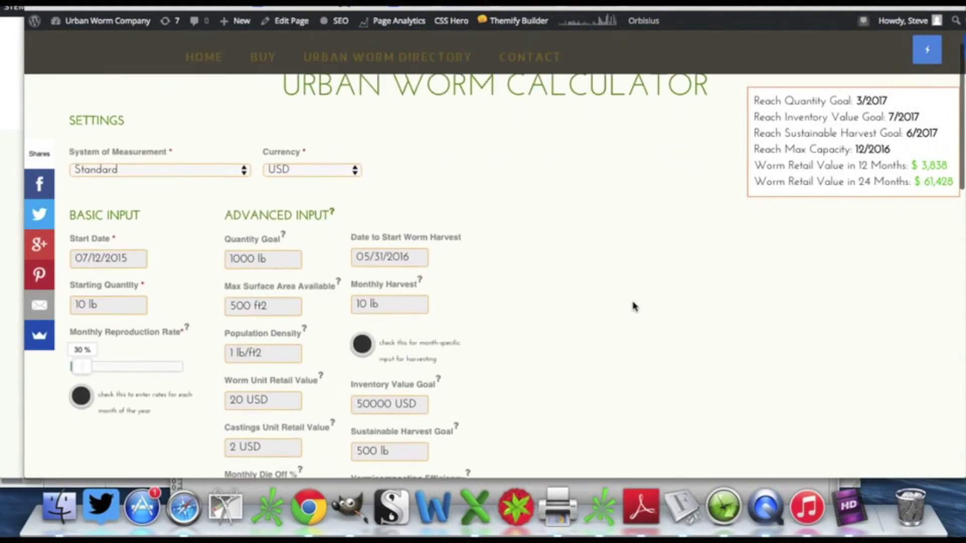
scroll(634, 306, "up", 3)
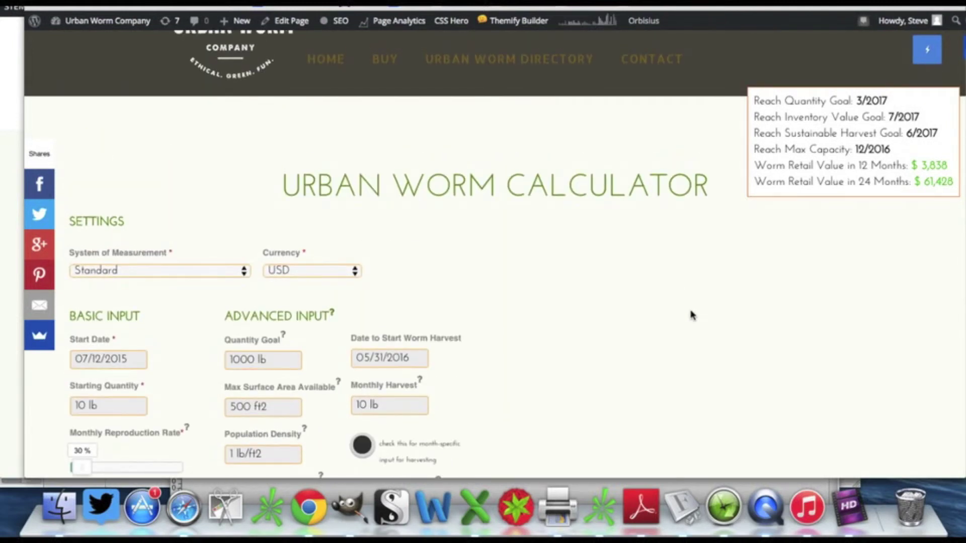
scroll(691, 315, "down", 4)
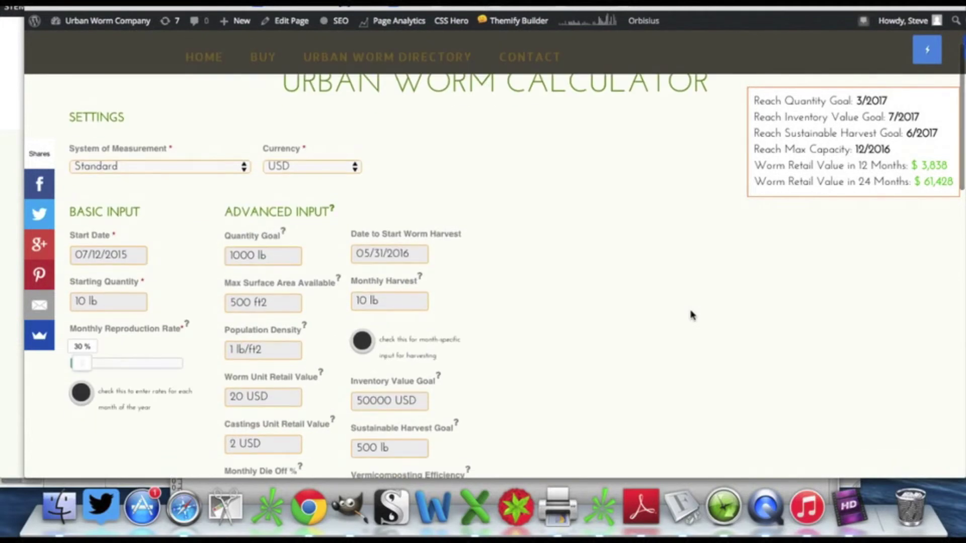
scroll(690, 315, "up", 1)
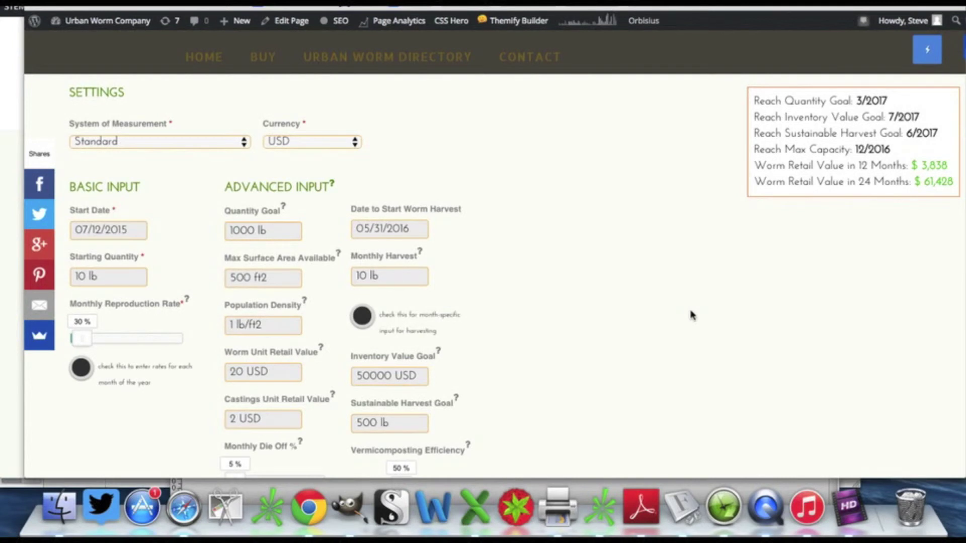
scroll(623, 293, "up", 2)
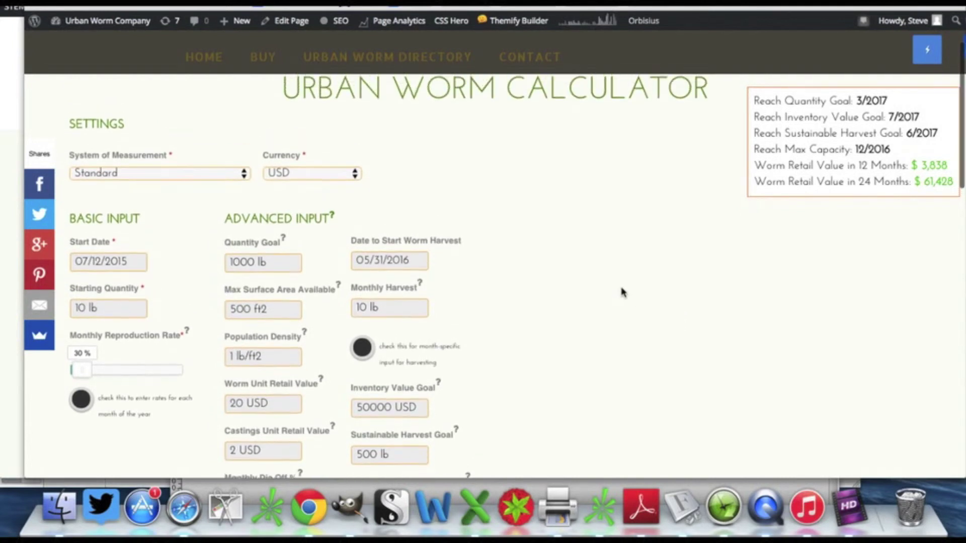
scroll(623, 293, "down", 1)
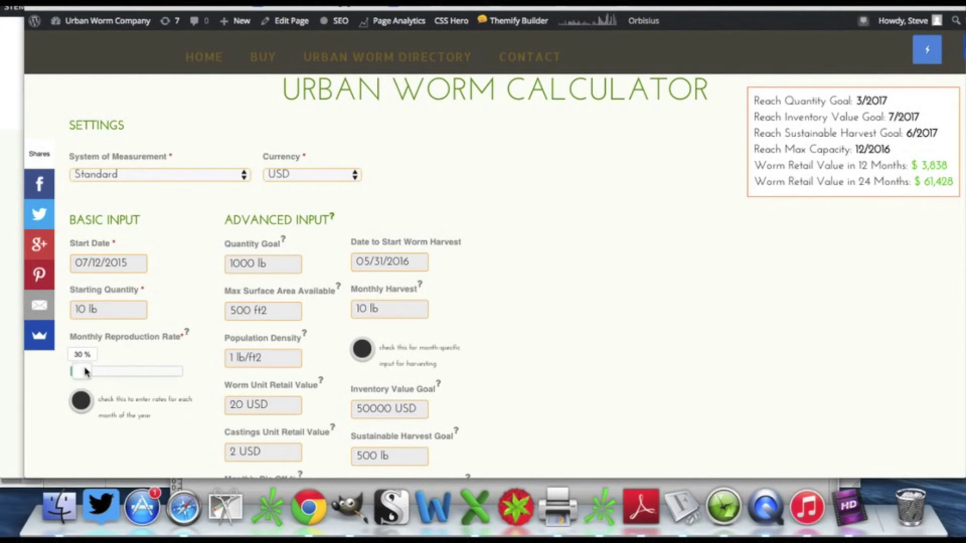
- Push the reproduction rate to 160%, highlight the huge 24-month value, then drag it back toward 30%
left_click(80, 372)
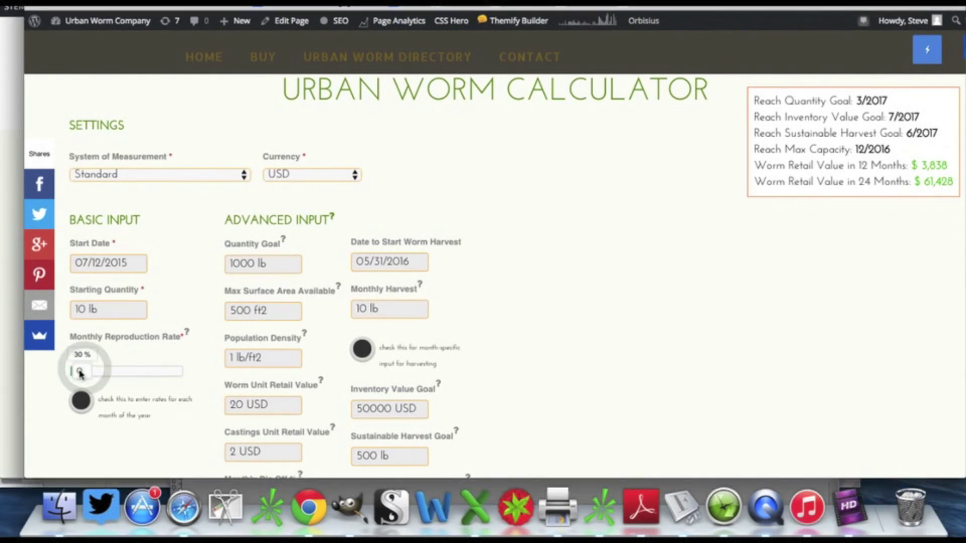
left_click_drag(80, 372, 157, 376)
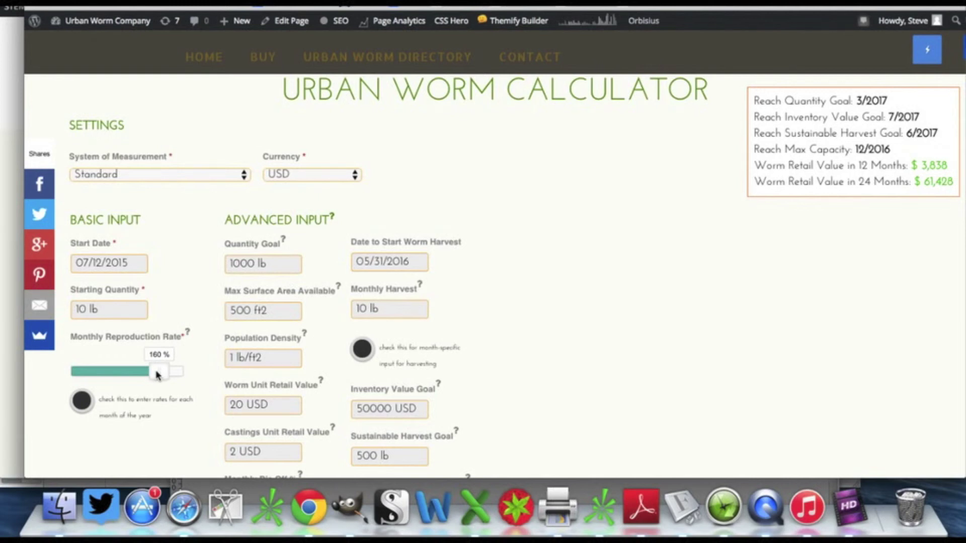
left_click(157, 373)
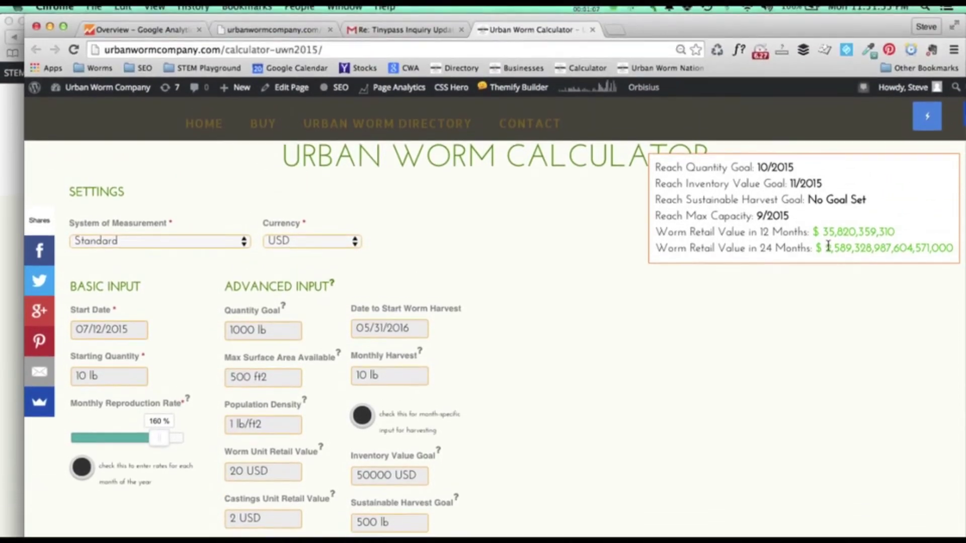
mouse_move(828, 255)
left_mouse_down()
mouse_move(956, 252)
mouse_move(859, 267)
mouse_move(866, 255)
mouse_move(954, 254)
mouse_move(825, 255)
left_mouse_up()
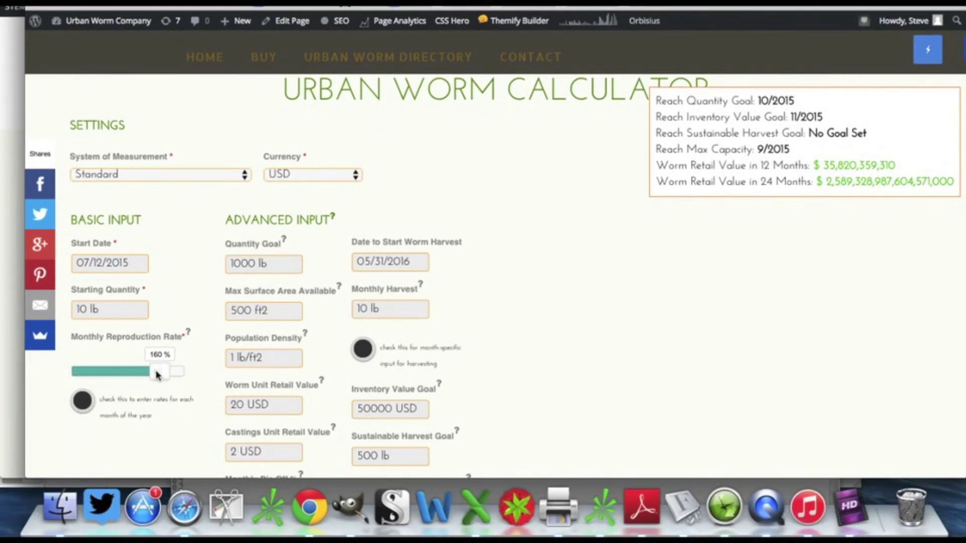
mouse_move(155, 371)
left_mouse_down()
mouse_move(145, 371)
mouse_move(157, 371)
left_mouse_up()
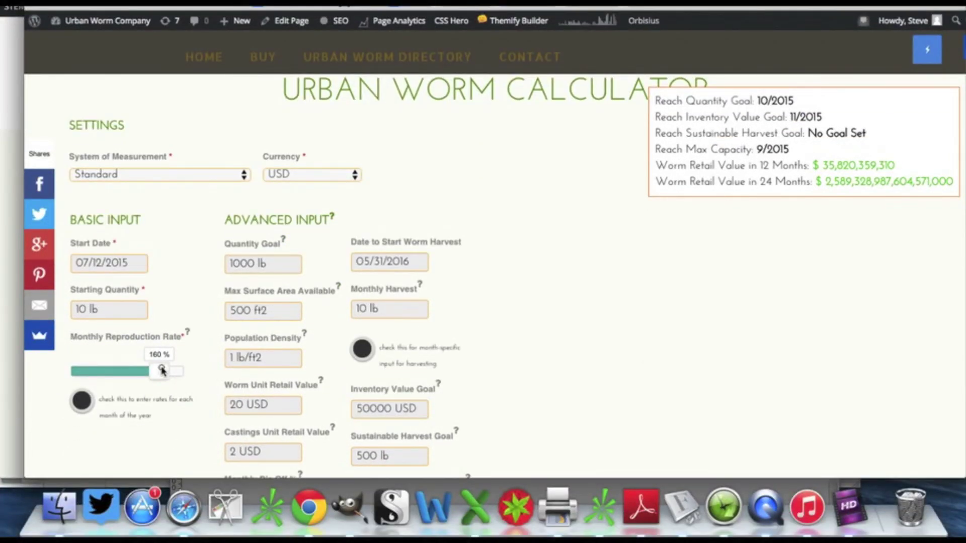
left_click_drag(161, 369, 86, 372)
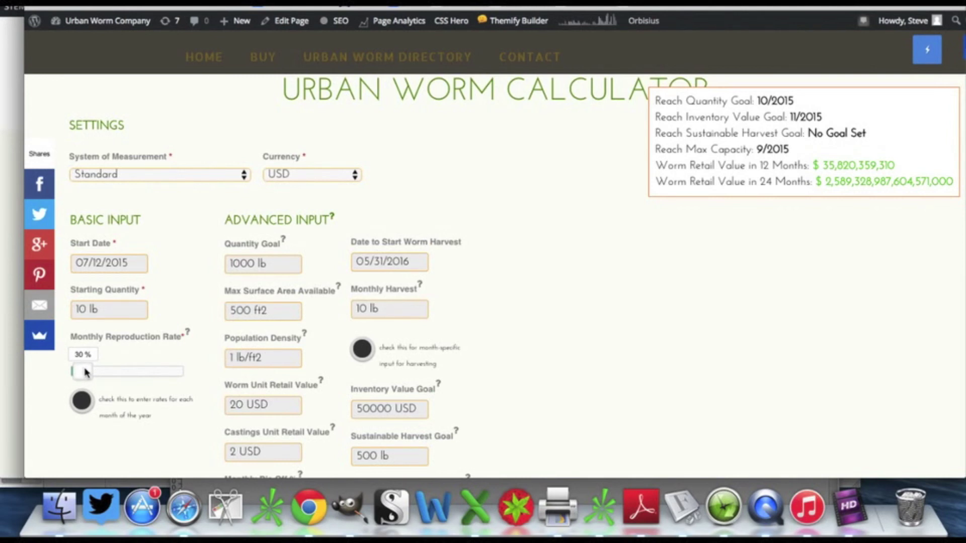
- Release the reproduction slider at 30% and scroll through the predictions showing $3,838 at 12 months
left_click_drag(86, 373, 87, 372)
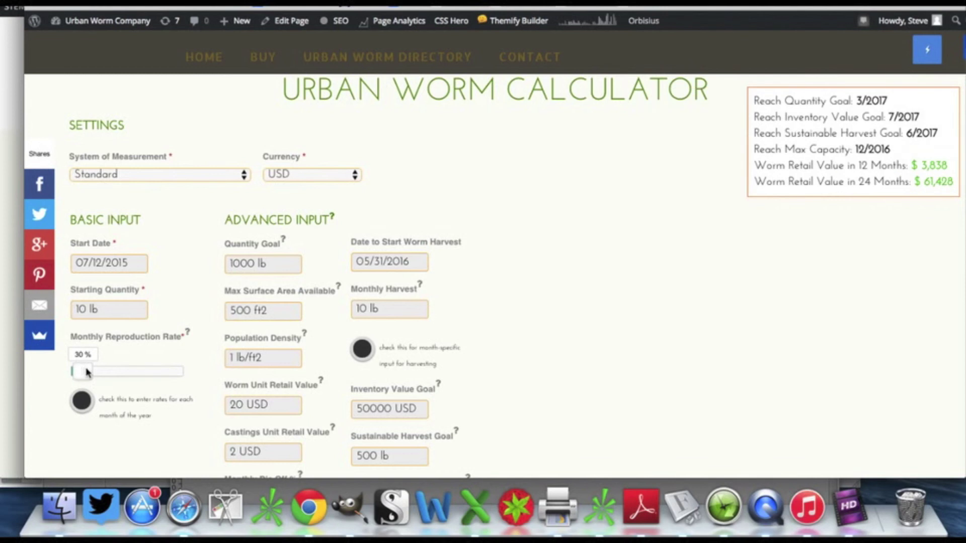
scroll(200, 372, "down", 2)
scroll(199, 372, "down", 1)
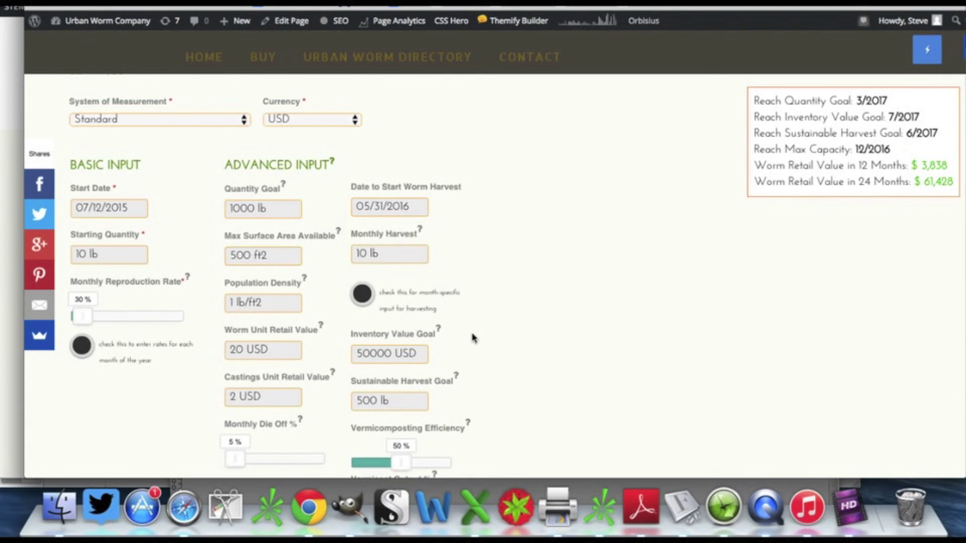
scroll(473, 338, "up", 5)
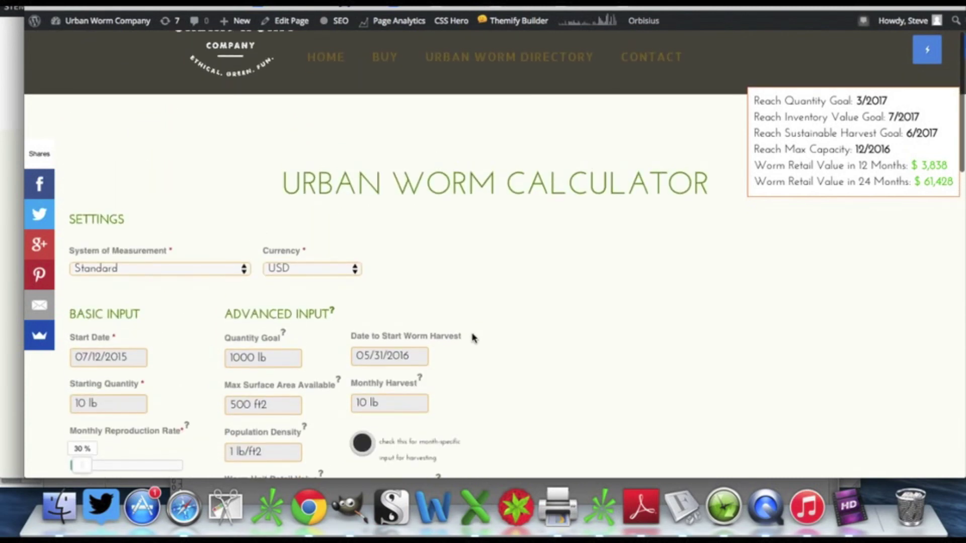
scroll(473, 338, "down", 5)
scroll(473, 338, "up", 5)
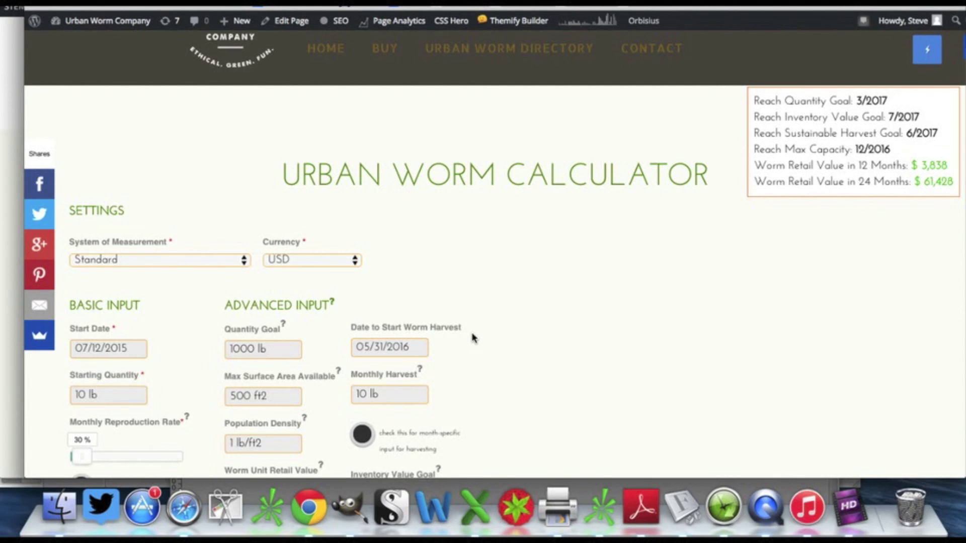
scroll(473, 338, "down", 4)
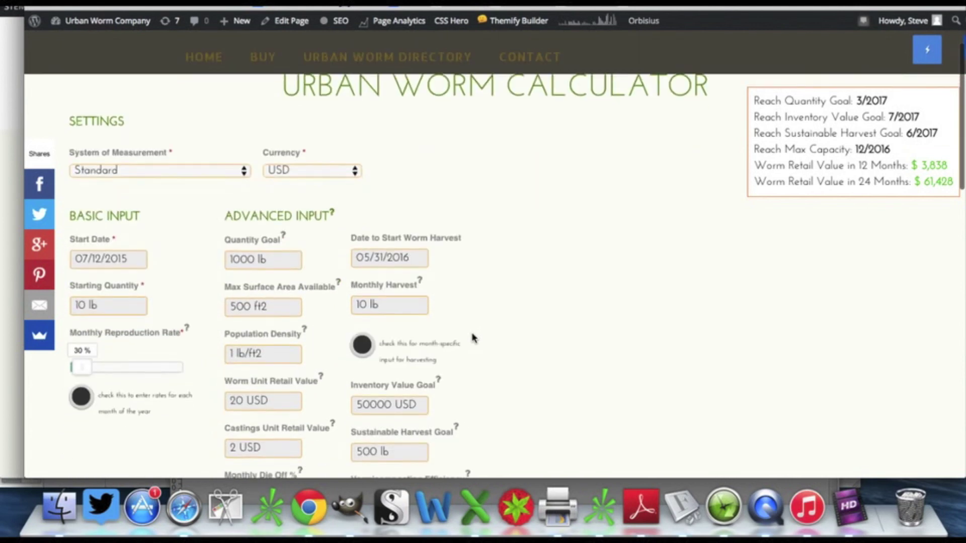
scroll(473, 338, "down", 1)
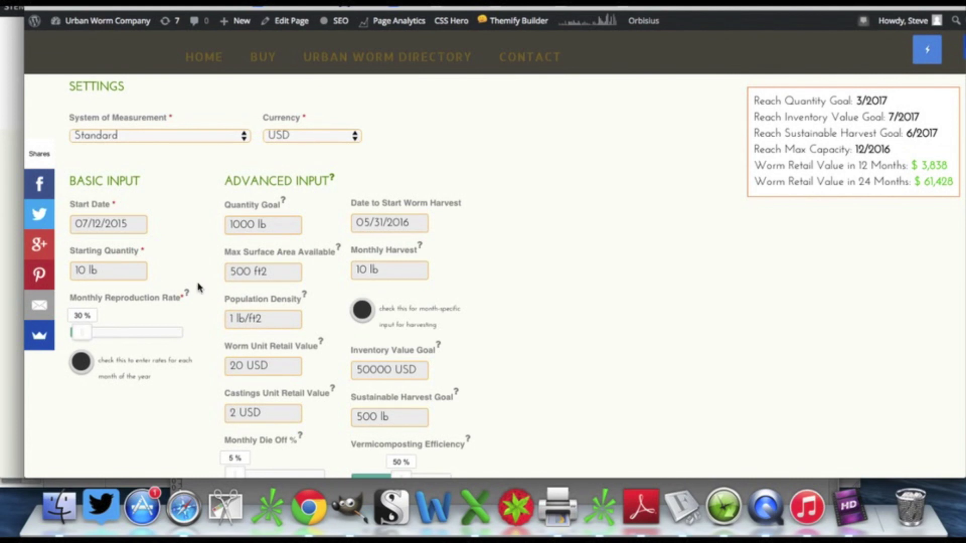
scroll(432, 278, "up", 5)
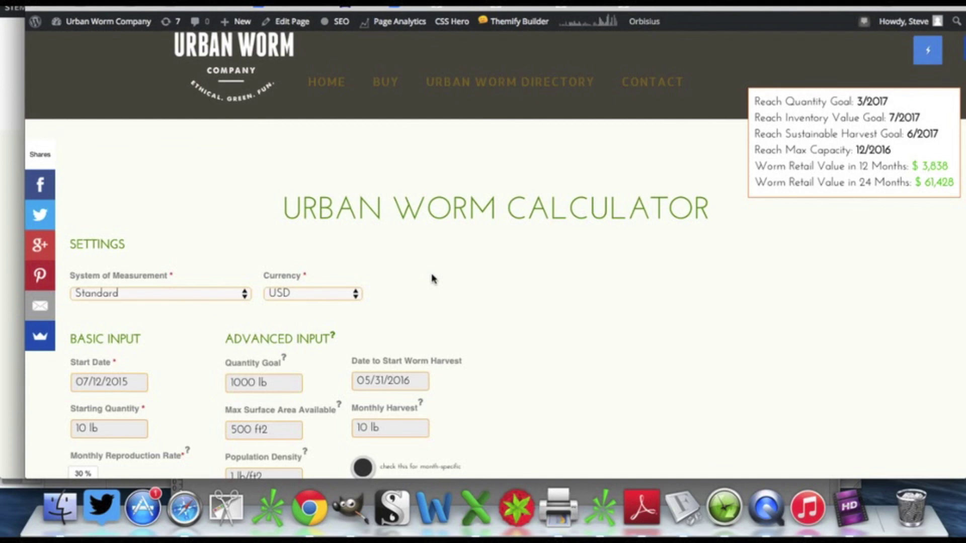
scroll(432, 279, "up", 2)
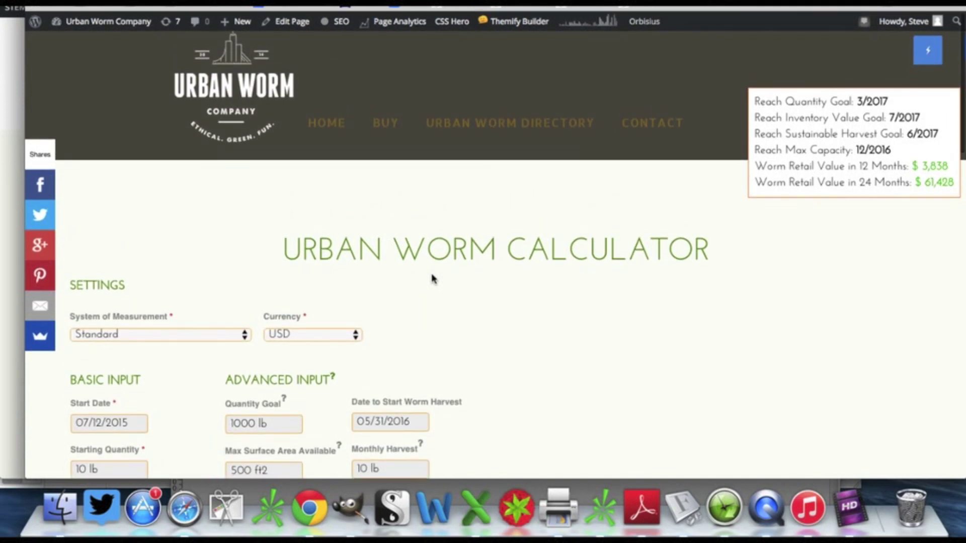